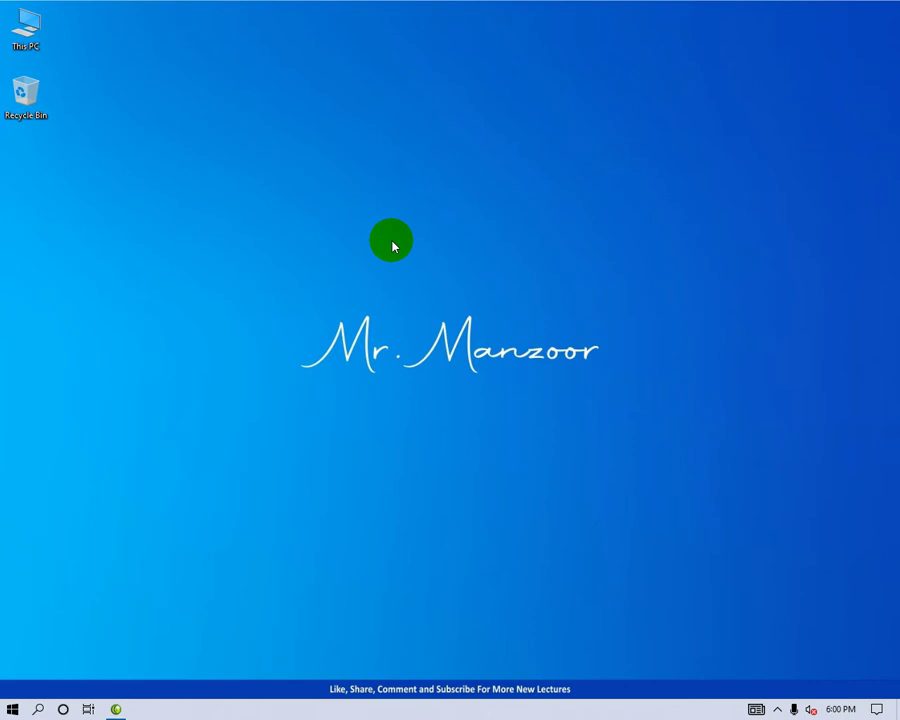
# - Launch Microsoft Word from the Run box with winword
pyautogui.press('super+r')
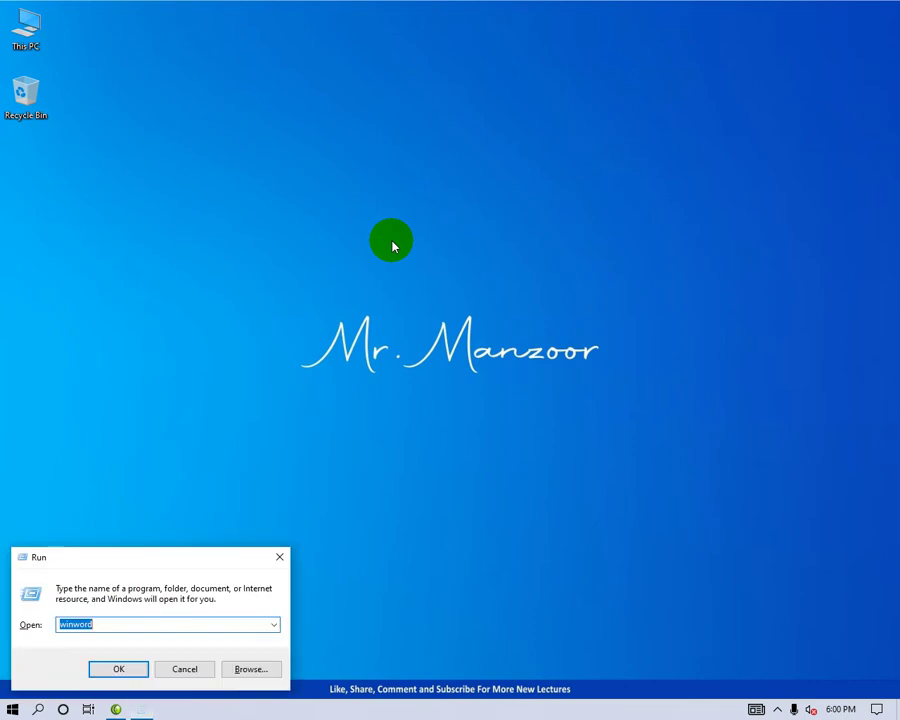
pyautogui.press('Escape')
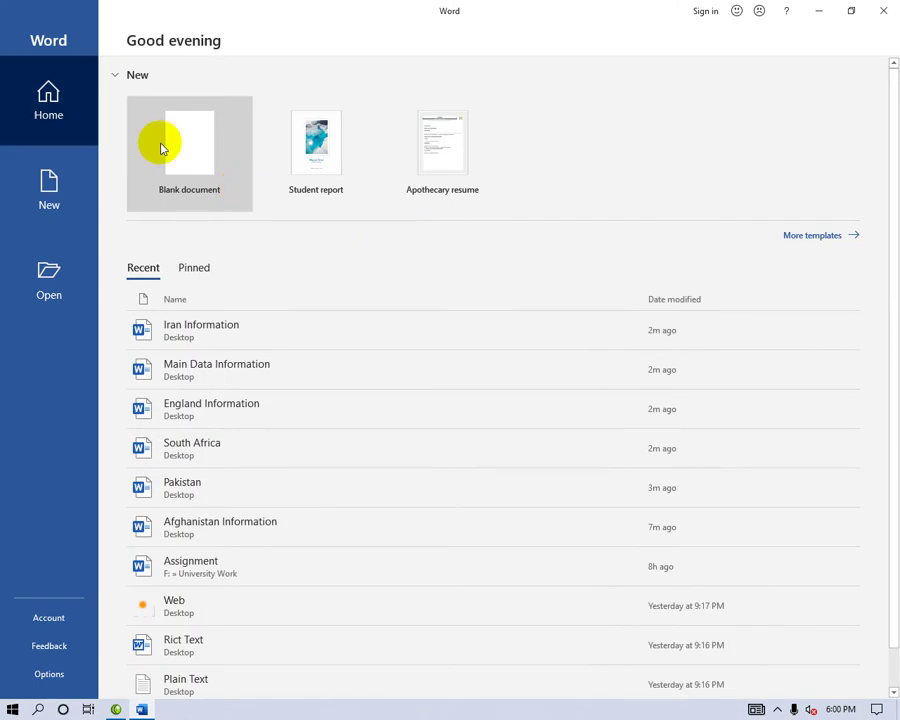
# - Create a new blank document and display the Insert commands
pyautogui.click(165, 146)
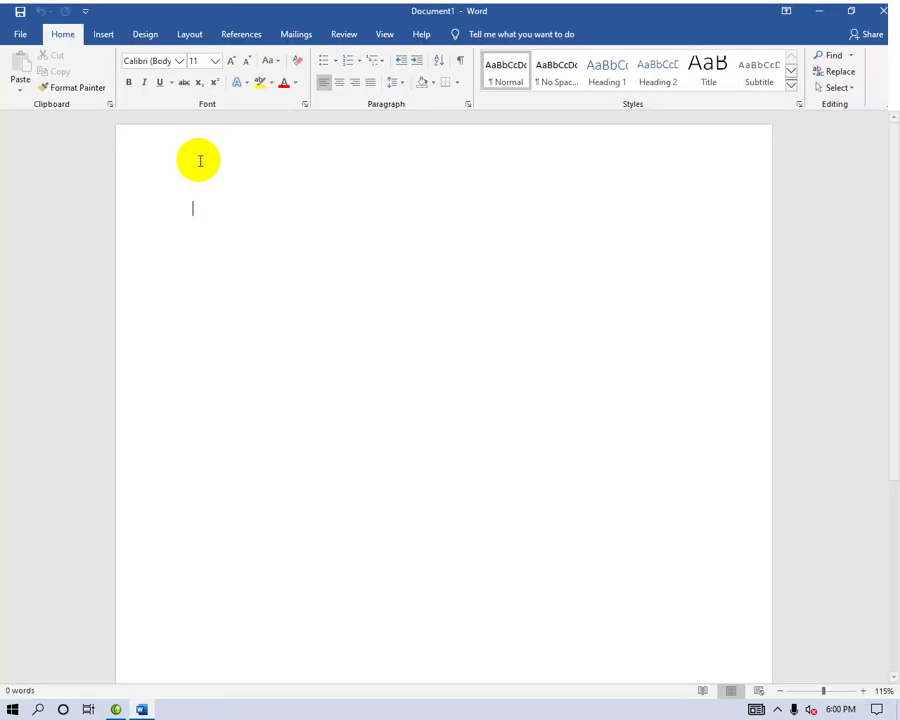
pyautogui.click(104, 36)
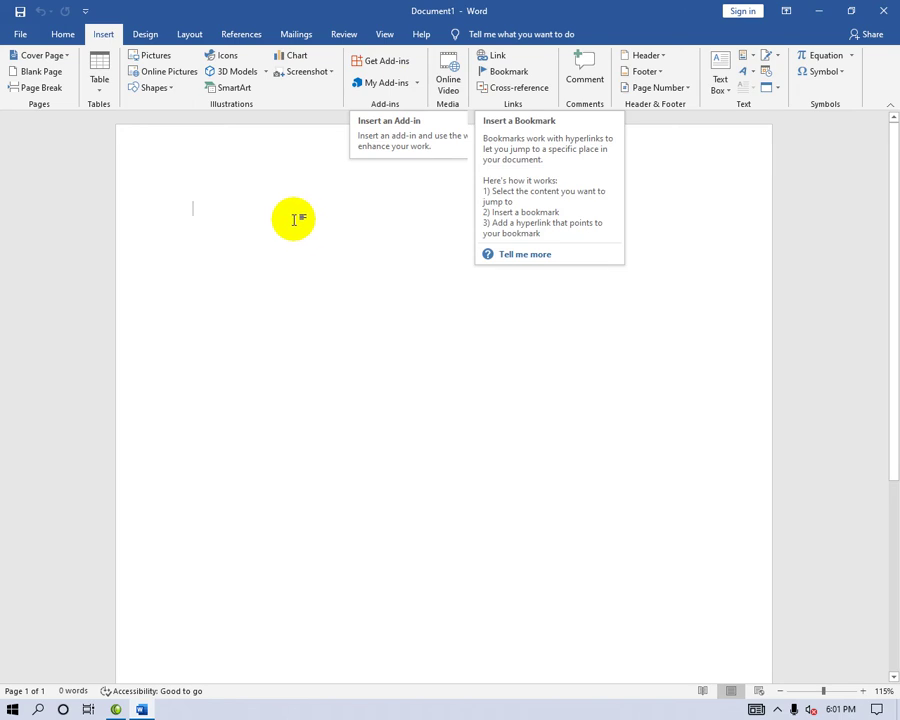
# - Type the eight program names one per line, from Word down to Publisher
pyautogui.write('Word')
pyautogui.press('Return')
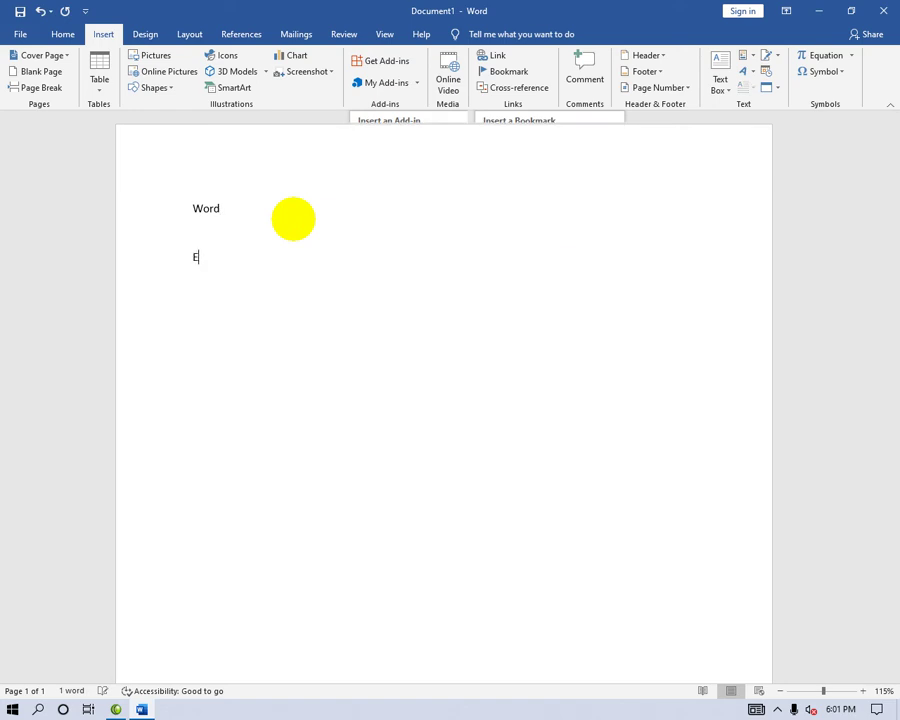
pyautogui.write('xce')
pyautogui.press('BackSpace')
pyautogui.press('BackSpace')
pyautogui.write('Po')
pyautogui.press('BackSpace')
pyautogui.write('Noteone')
pyautogui.press('Return')
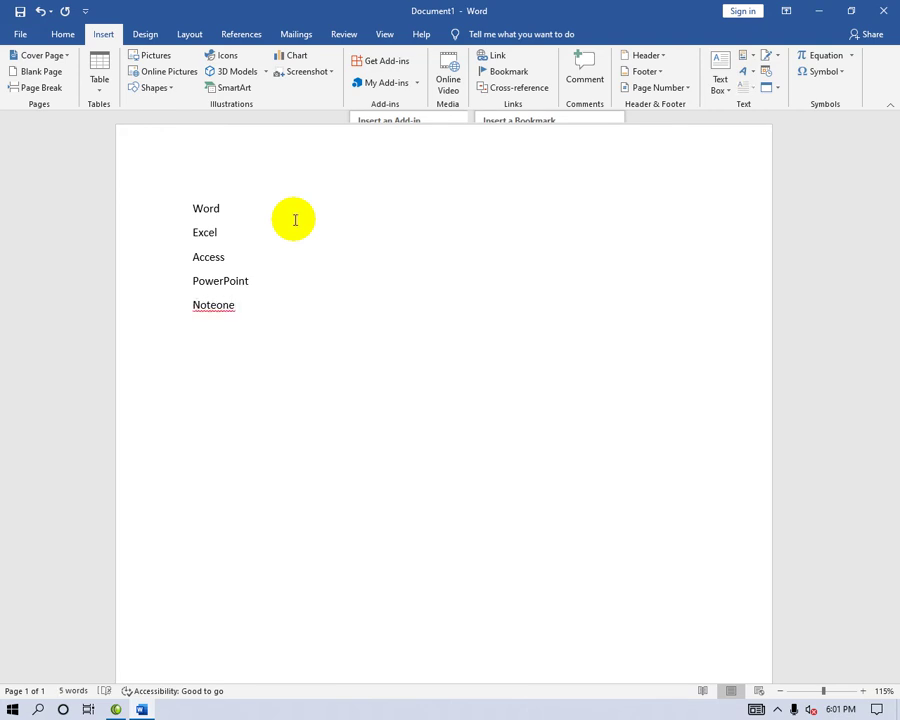
pyautogui.write('P')
pyautogui.write('ublisher')
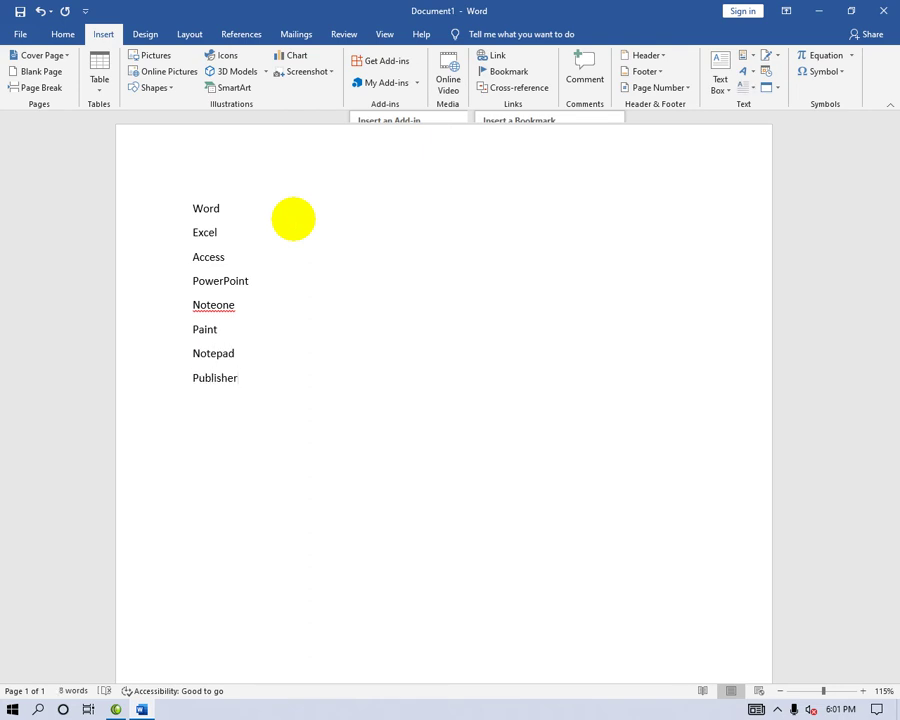
# - Correct the misspelled Noteone to 'Note one' and select the whole list
pyautogui.rightClick(207, 303)
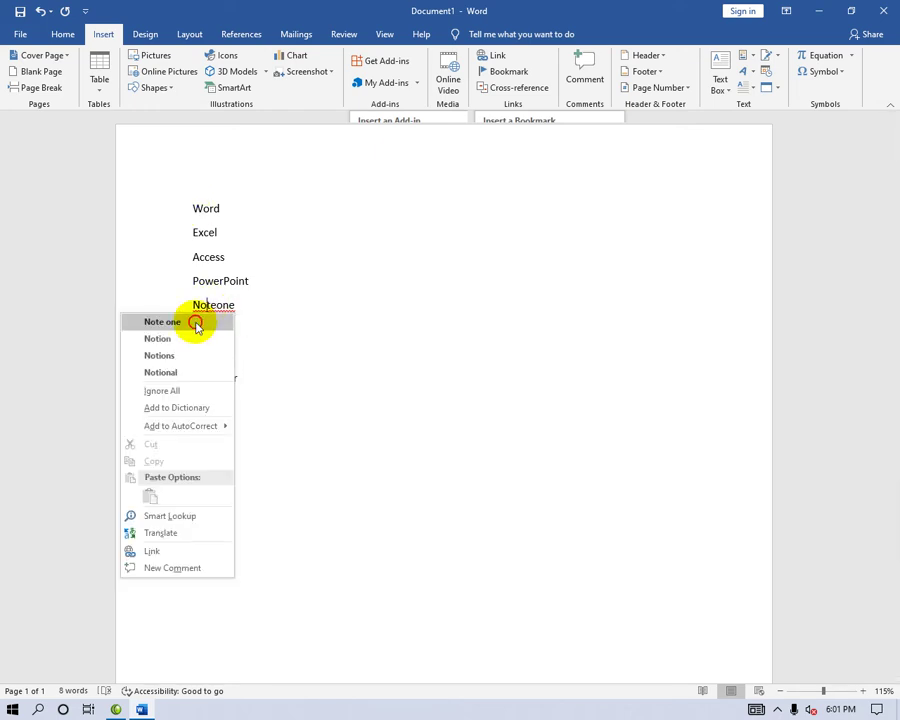
pyautogui.click(162, 322)
pyautogui.click(264, 376)
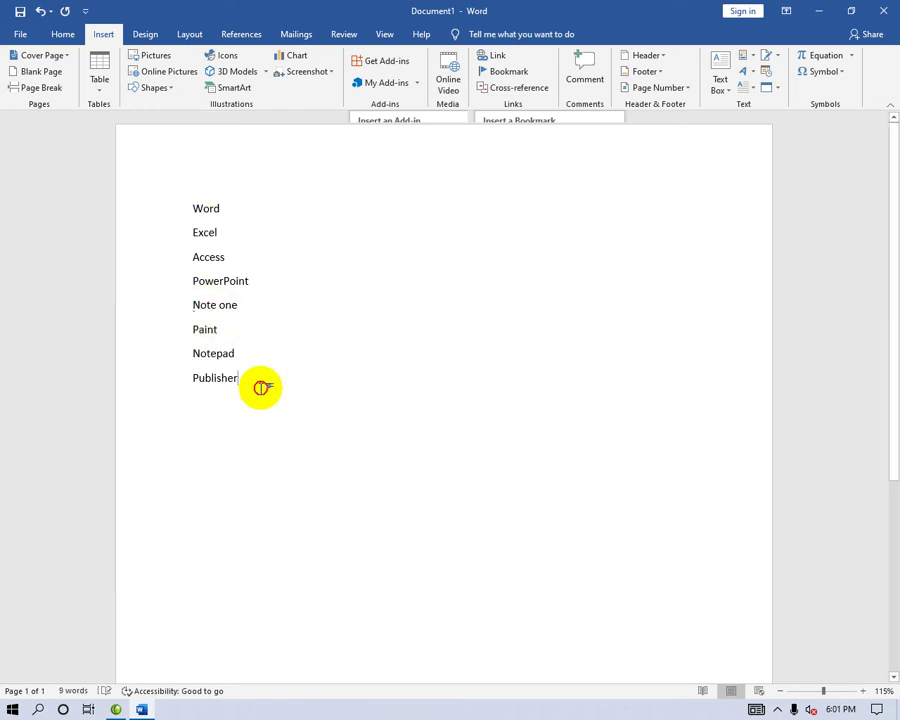
pyautogui.moveTo(260, 388); pyautogui.dragTo(186, 214)
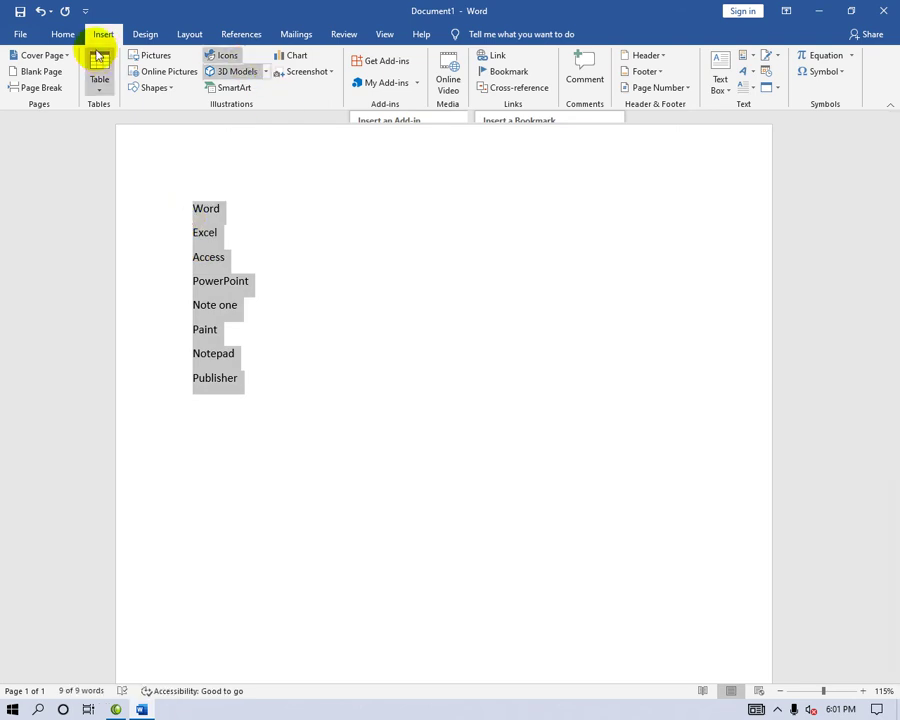
# - Style all eight names as Heading 1 and add a new paragraph below the Word heading
pyautogui.click(62, 34)
pyautogui.click(606, 72)
pyautogui.click(422, 312)
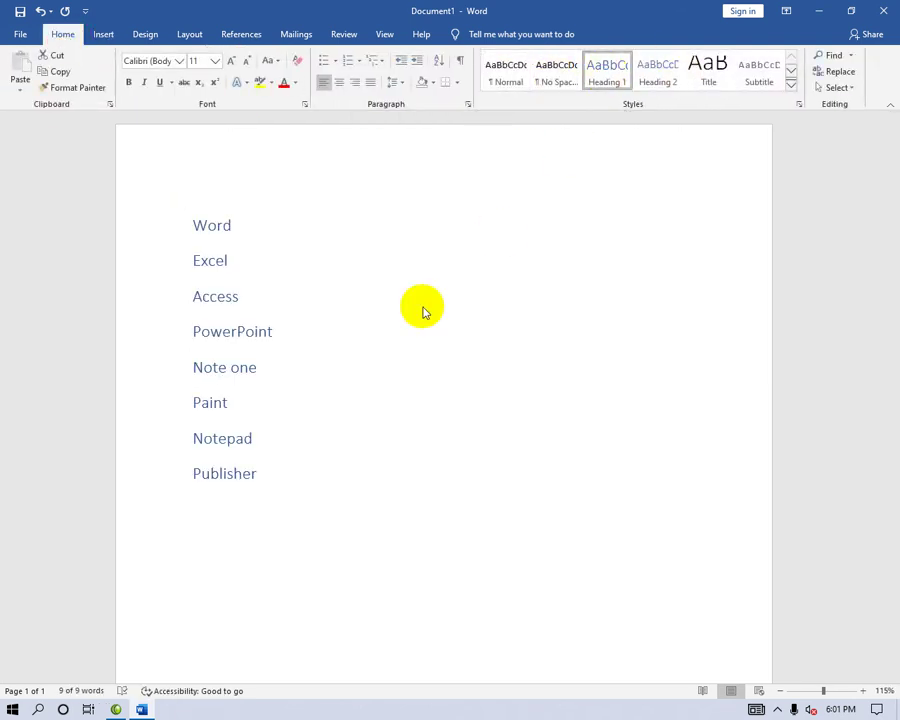
pyautogui.hotkey('ctrl', 'a')
pyautogui.click(249, 234)
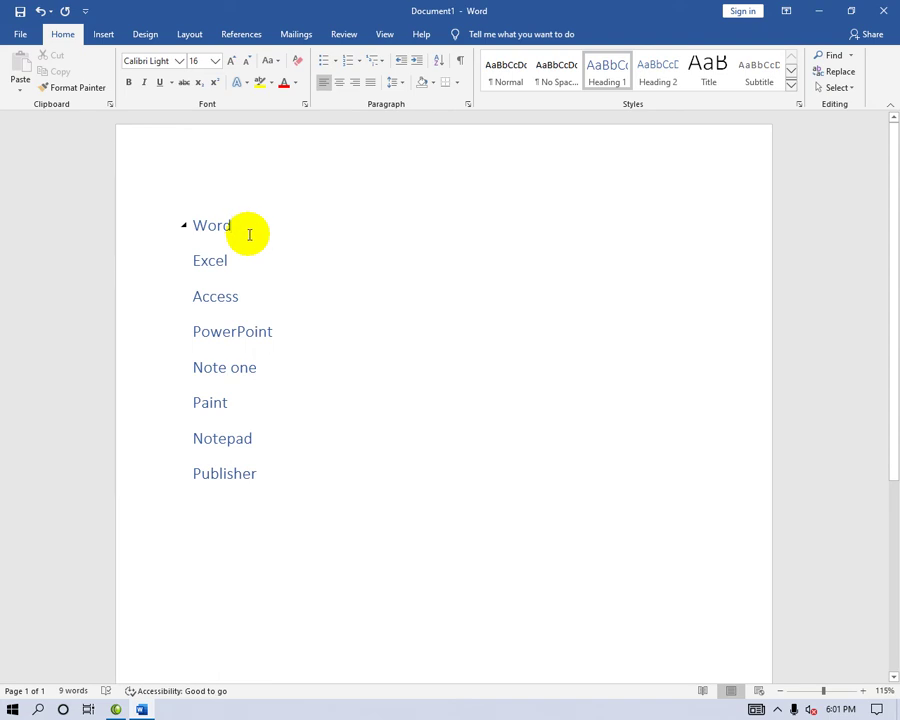
pyautogui.press('Return')
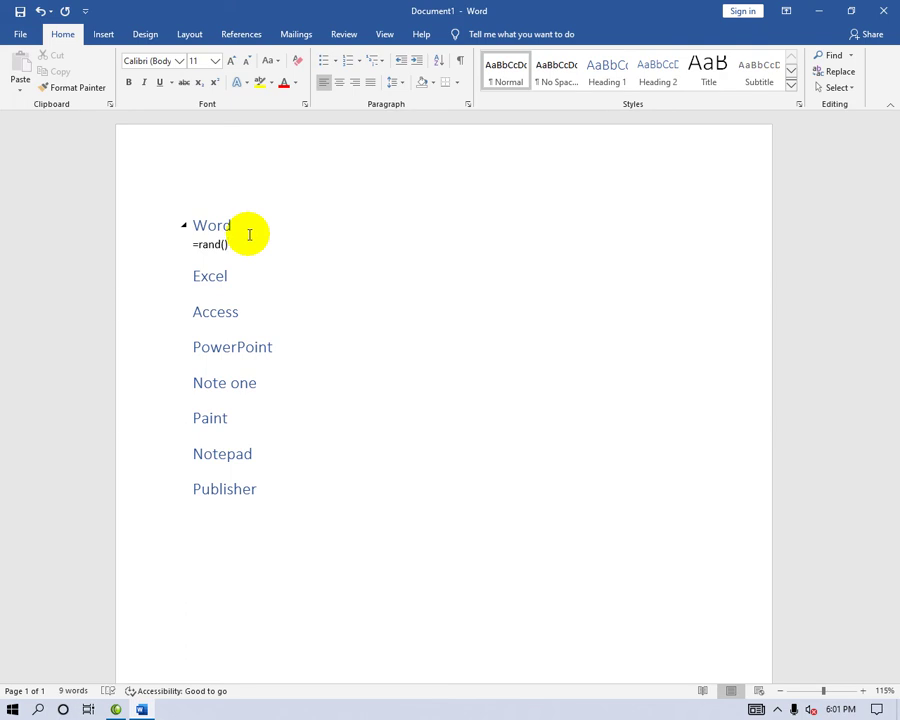
# - Expand =rand() into five sample paragraphs under Word, copy them, and paste a second copy
pyautogui.press('Return')
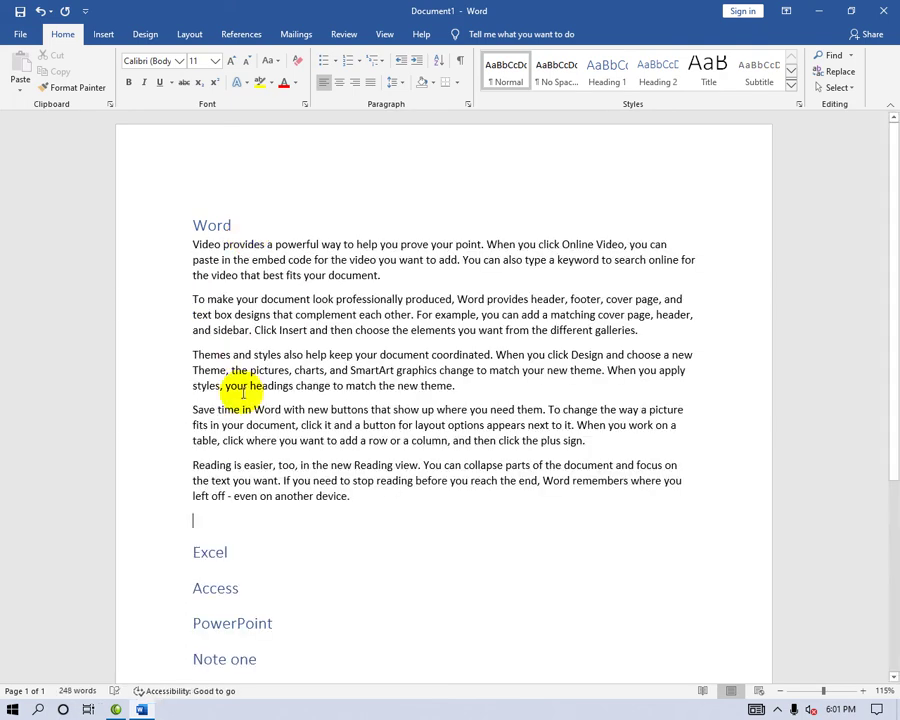
pyautogui.press('BackSpace')
pyautogui.moveTo(354, 496)
pyautogui.mouseDown()
pyautogui.moveTo(186, 257)
pyautogui.moveTo(192, 244)
pyautogui.mouseUp()
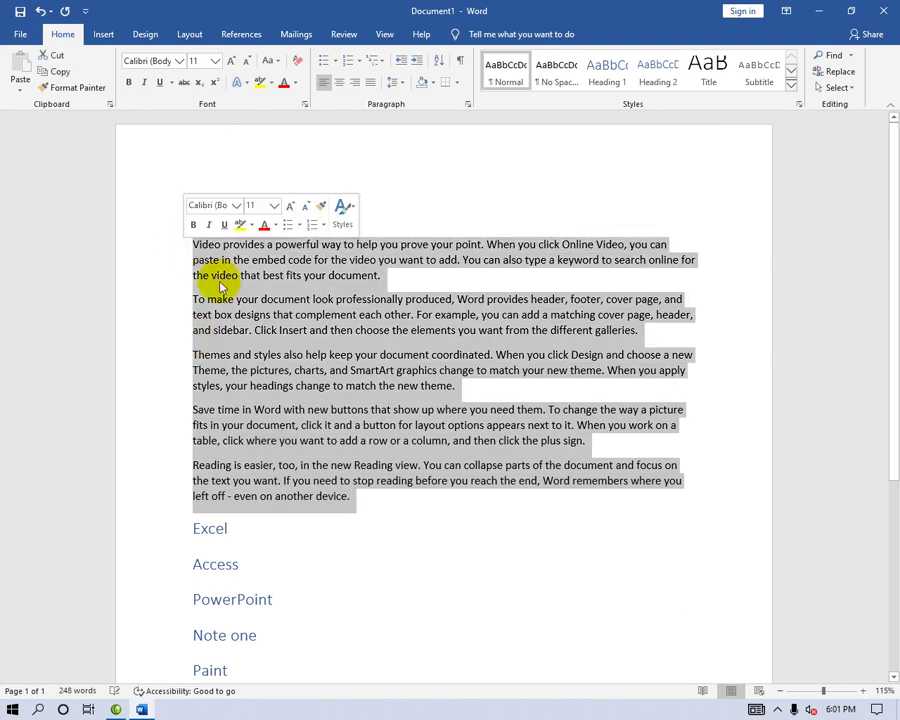
pyautogui.rightClick(281, 303)
pyautogui.click(310, 334)
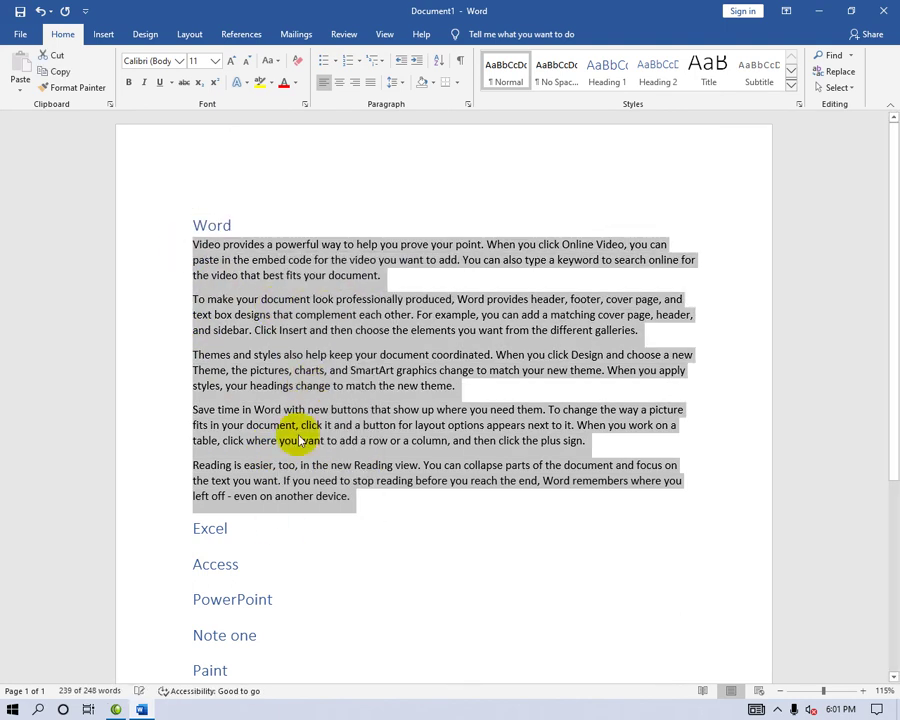
pyautogui.click(369, 509)
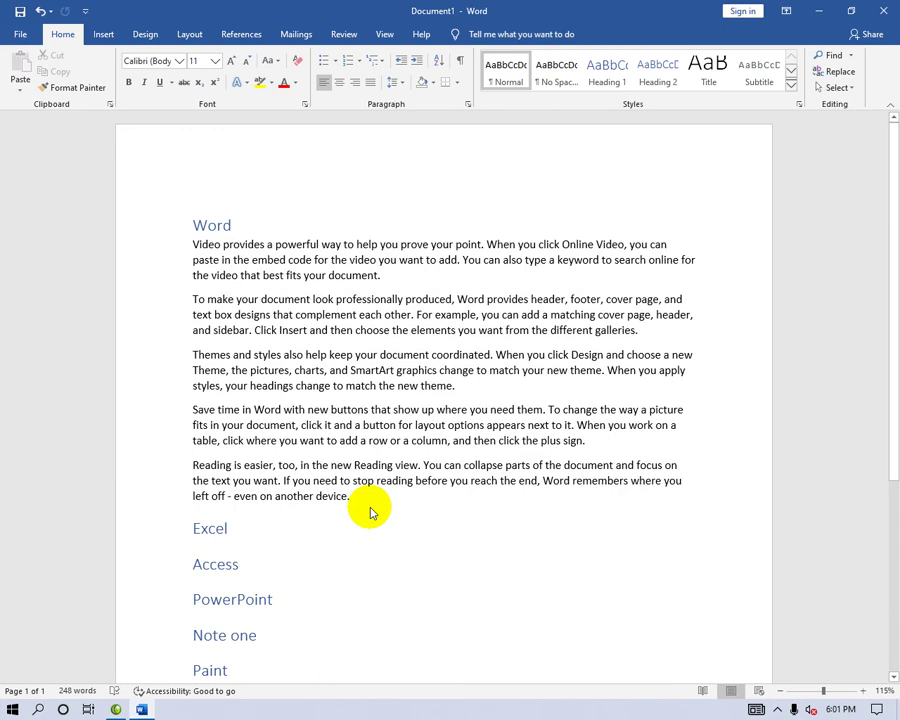
pyautogui.press('Return')
pyautogui.hotkey('ctrl', 'v')
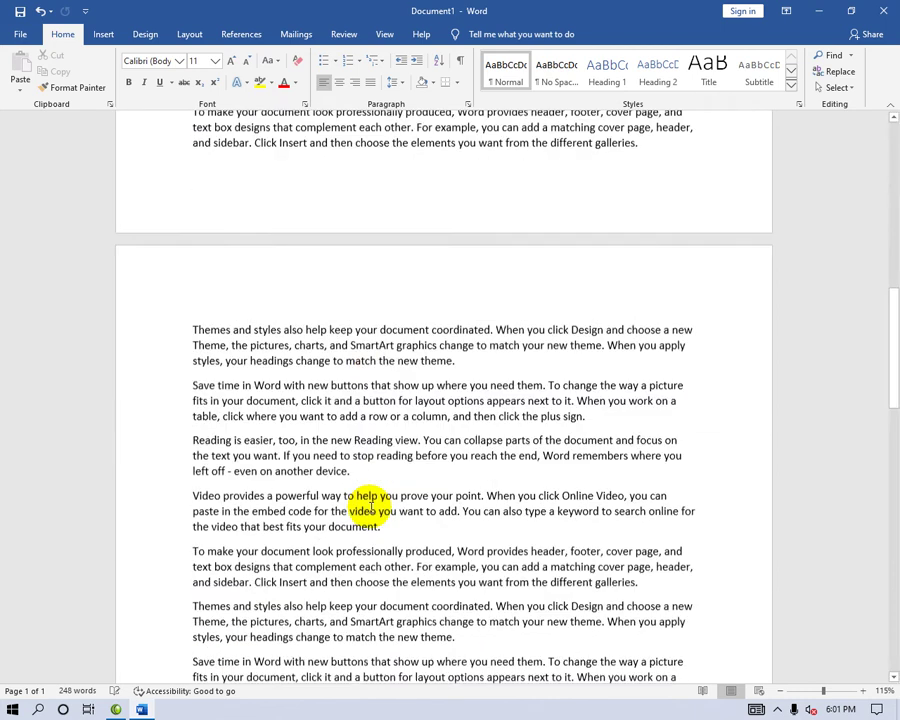
# - Paste the sample paragraphs under the Excel and Access headings
pyautogui.scroll(-3, 330, 500)
pyautogui.scroll(-2, 300, 535)
pyautogui.scroll(-3, 291, 530)
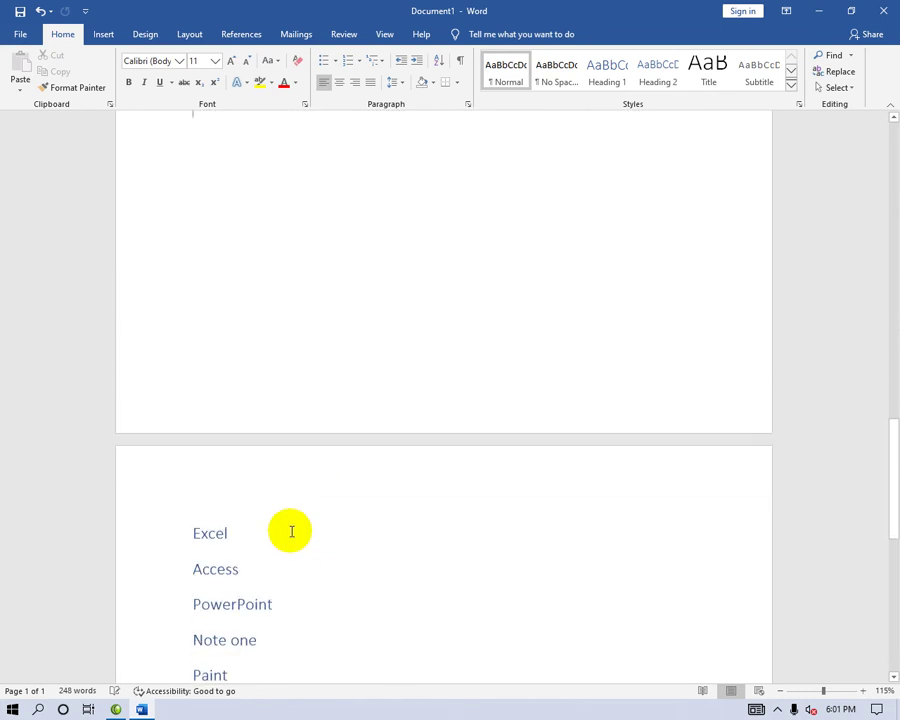
pyautogui.scroll(-2, 280, 480)
pyautogui.click(272, 435)
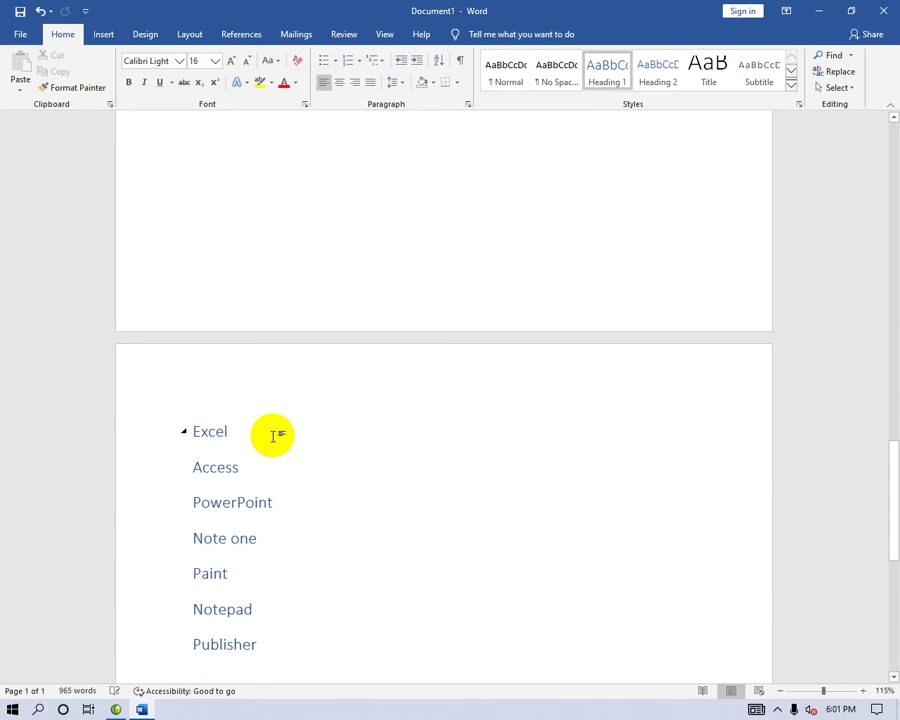
pyautogui.press('Return')
pyautogui.hotkey('ctrl', 'v')
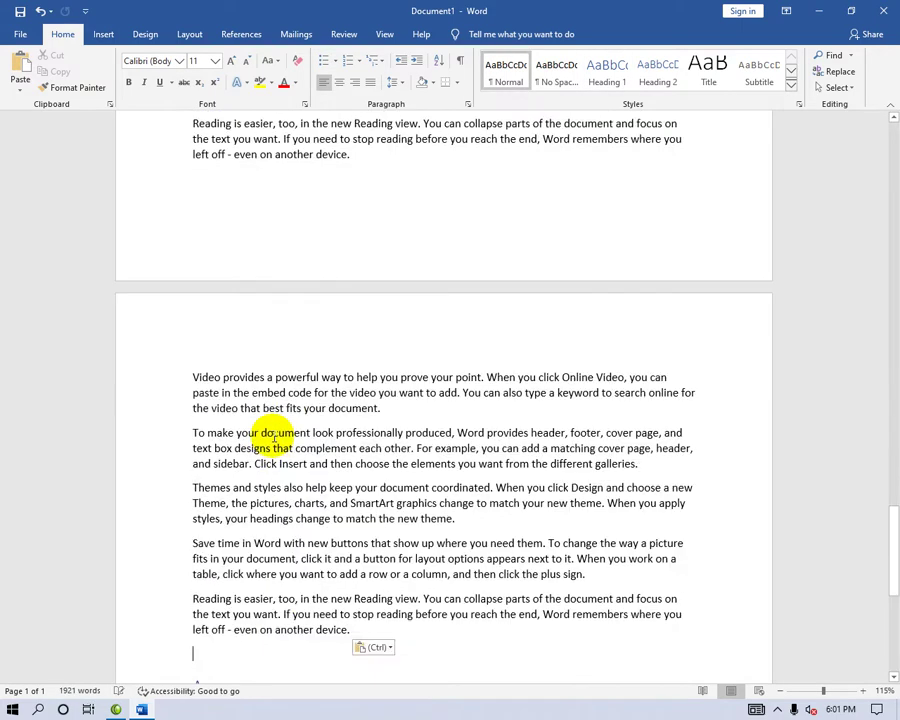
pyautogui.scroll(-3, 270, 435)
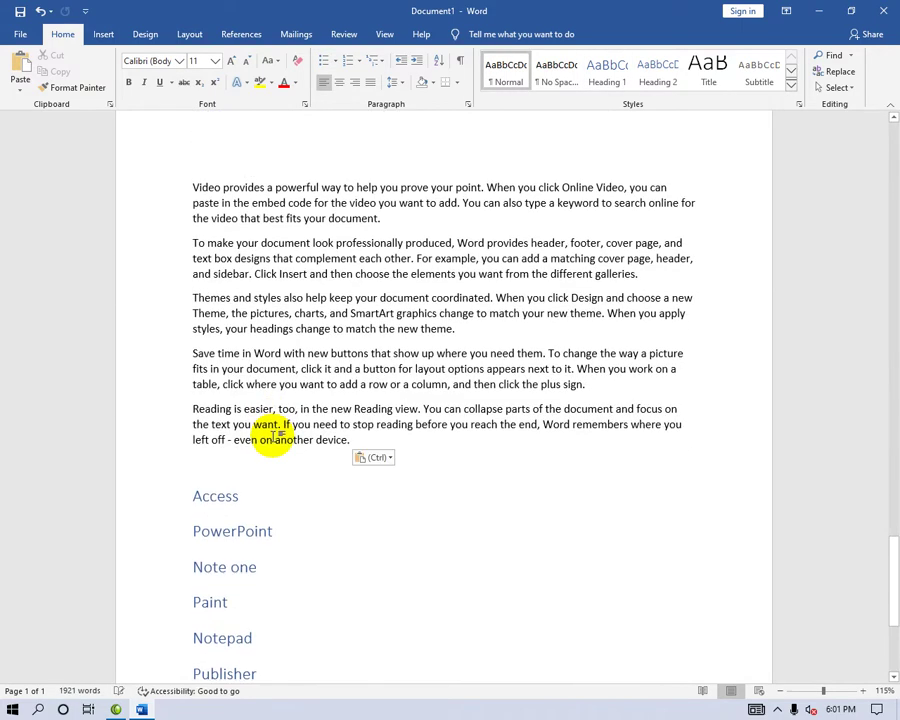
pyautogui.hotkey('ctrl', 'v')
pyautogui.scroll(-3, 262, 507)
pyautogui.hotkey('ctrl', 'v')
# - Paste the sample paragraphs under the PowerPoint and Note one headings
pyautogui.click(283, 495)
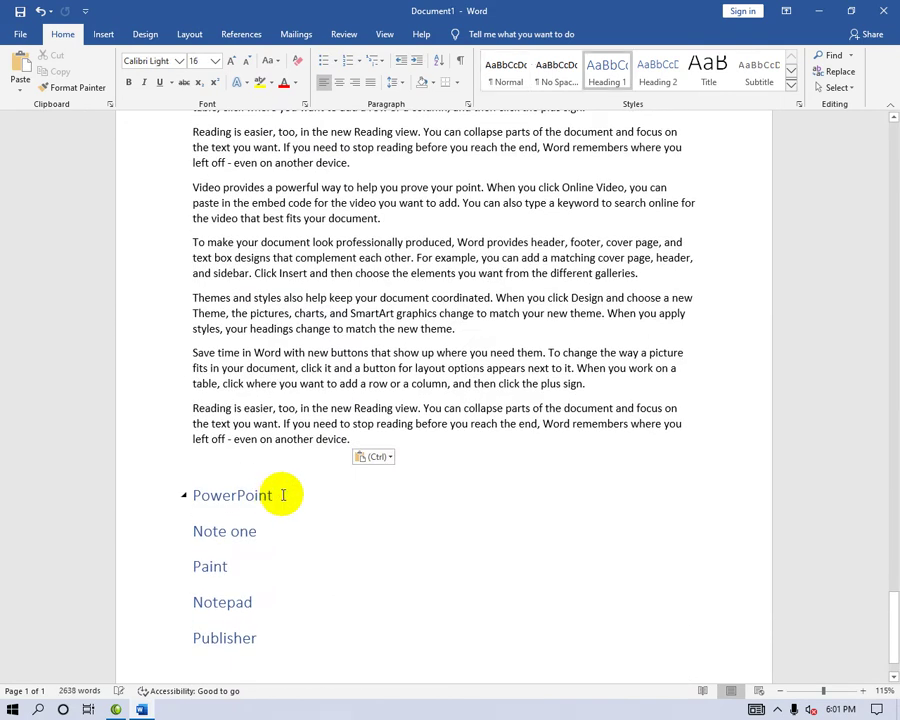
pyautogui.press('Return')
pyautogui.hotkey('ctrl', 'v')
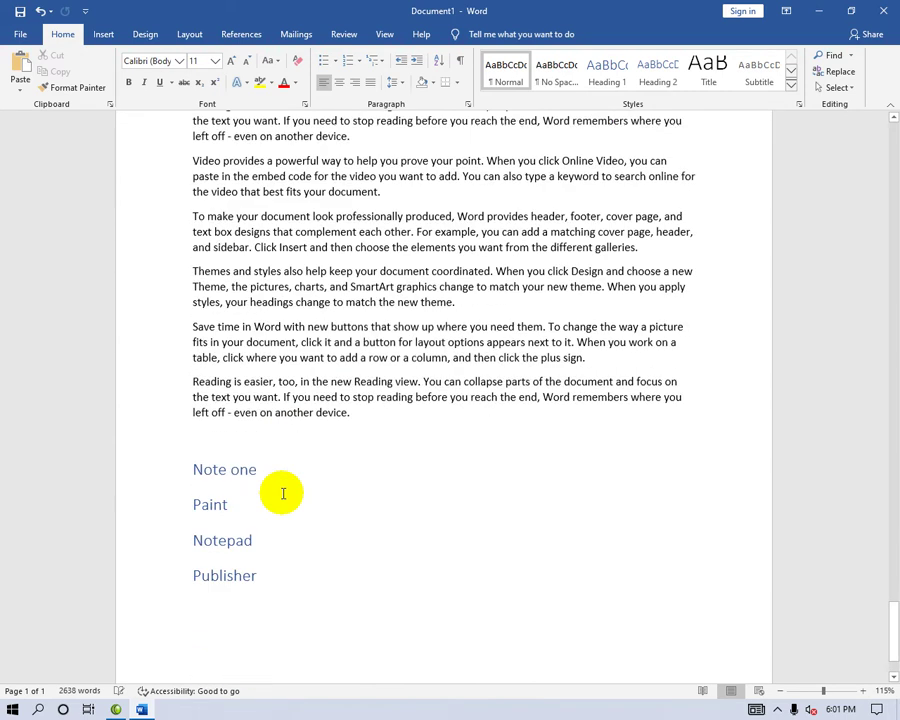
pyautogui.click(282, 464)
pyautogui.press('Return')
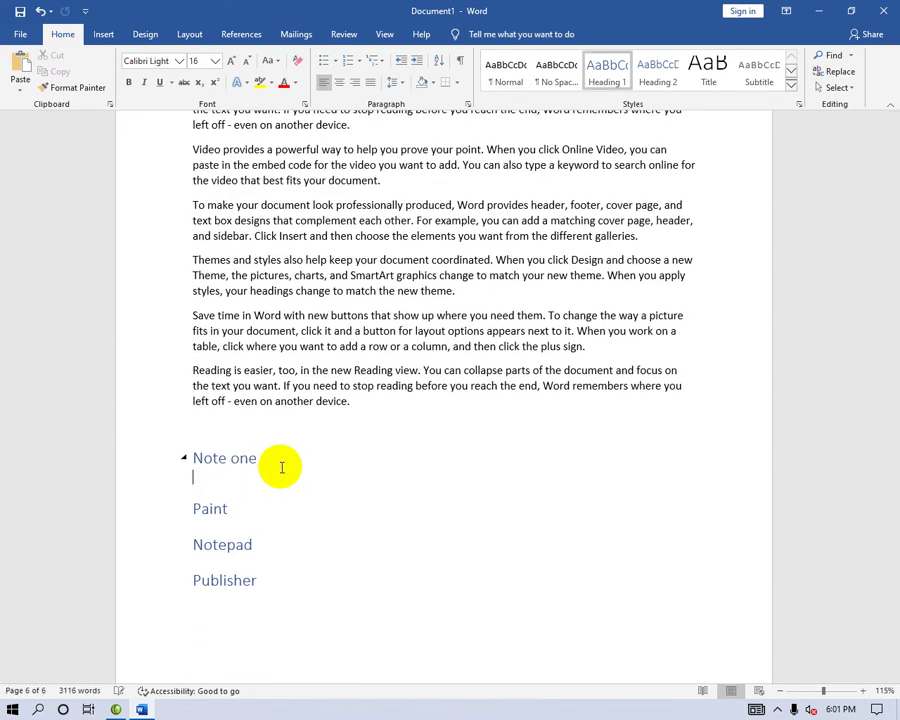
pyautogui.hotkey('ctrl', 'v')
# - Paste the filler paragraphs under Paint, Notepad and Publisher, then return to the document top
pyautogui.click(251, 471)
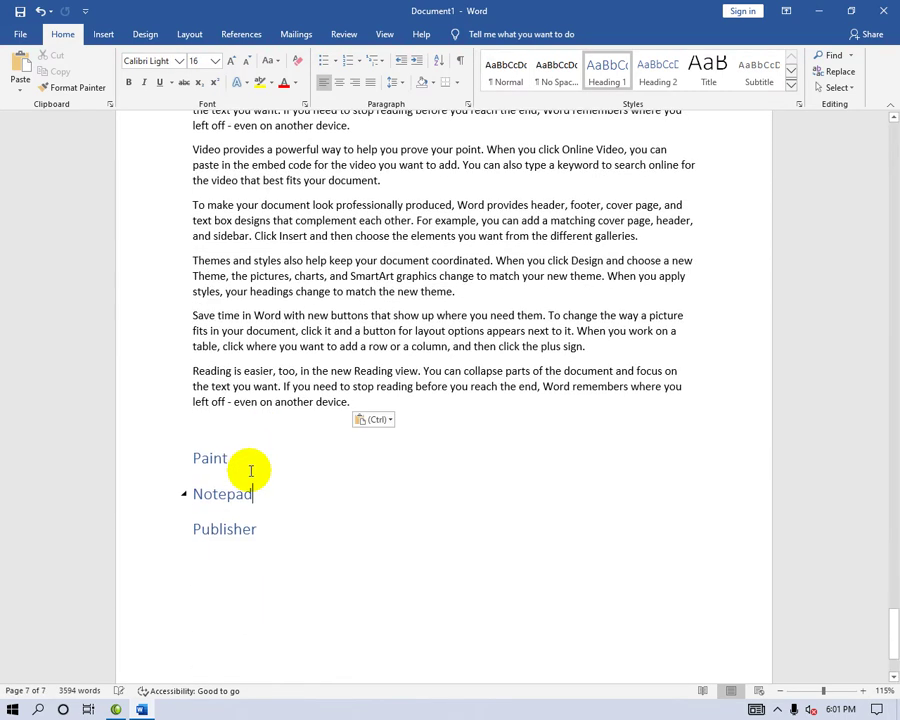
pyautogui.click(248, 459)
pyautogui.press('Return')
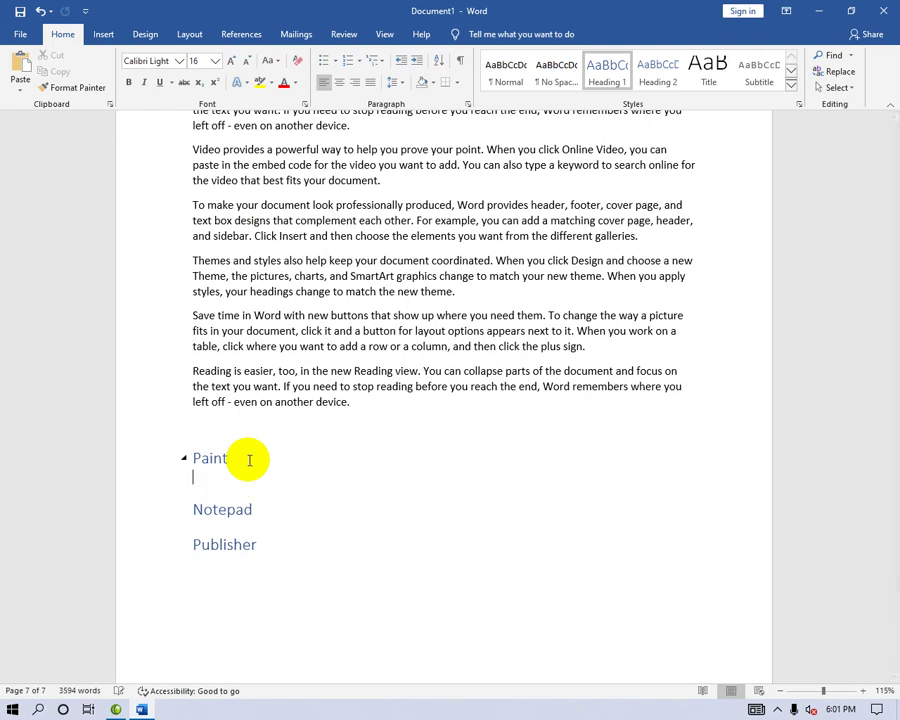
pyautogui.hotkey('ctrl', 'v')
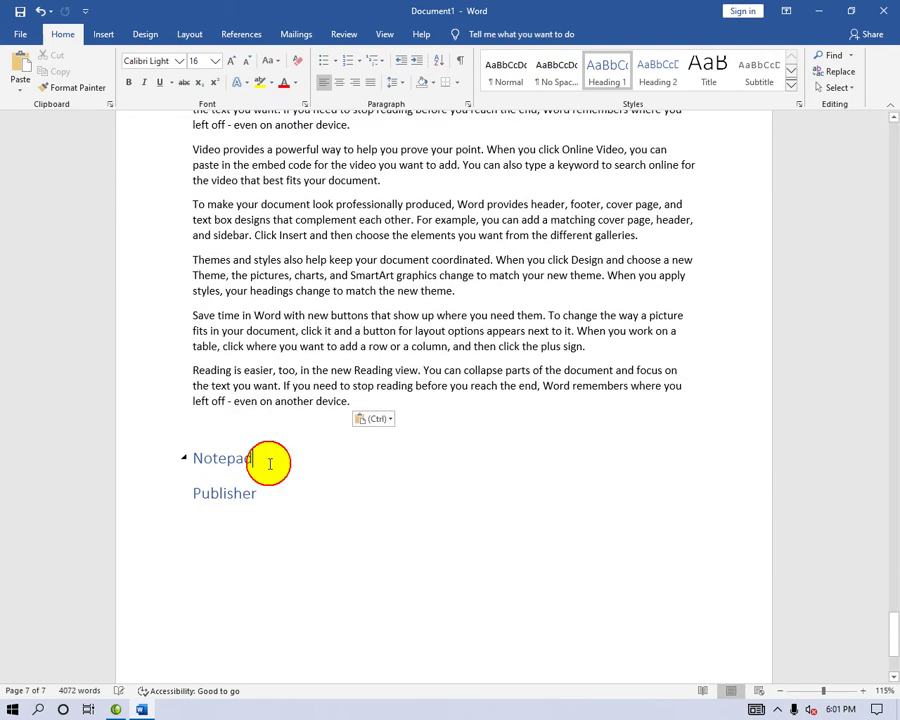
pyautogui.click(255, 459)
pyautogui.press('Return')
pyautogui.hotkey('ctrl', 'v')
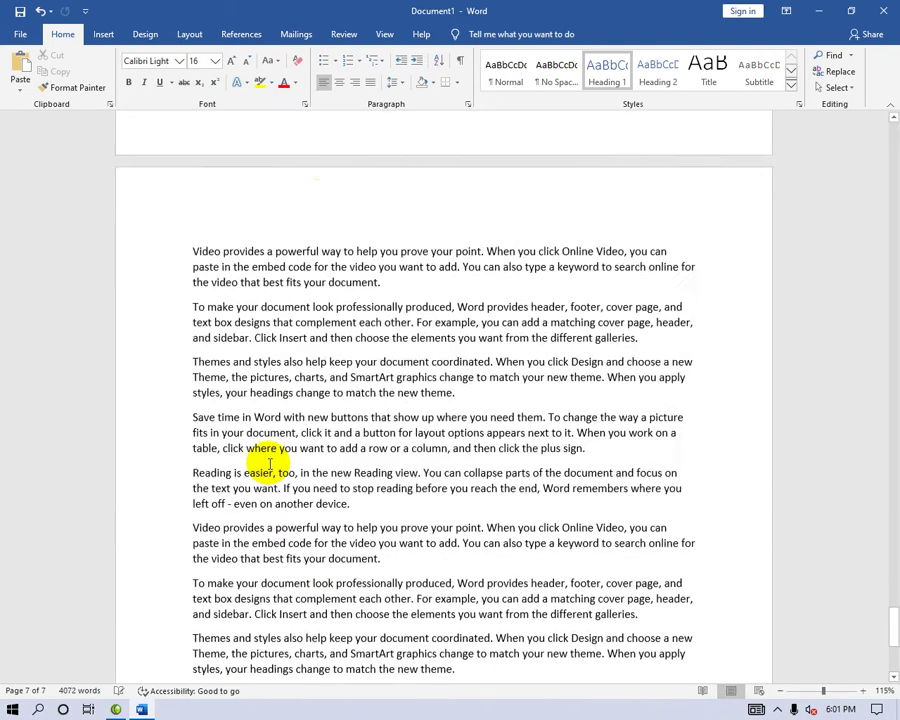
pyautogui.click(279, 499)
pyautogui.press('Return')
pyautogui.hotkey('ctrl', 'v')
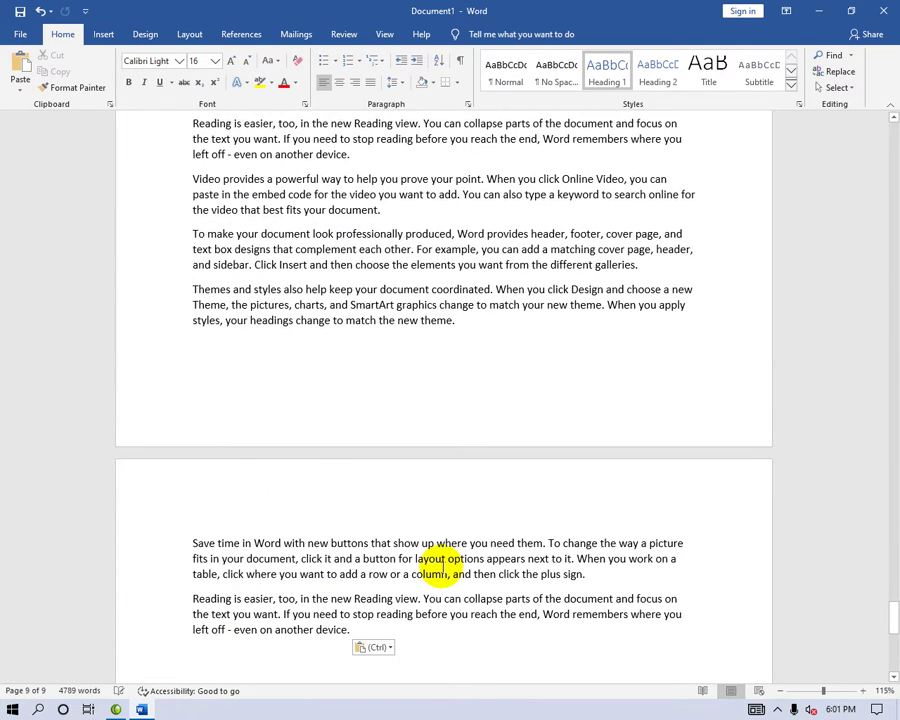
pyautogui.press('Return')
pyautogui.moveTo(893, 625); pyautogui.dragTo(893, 152)
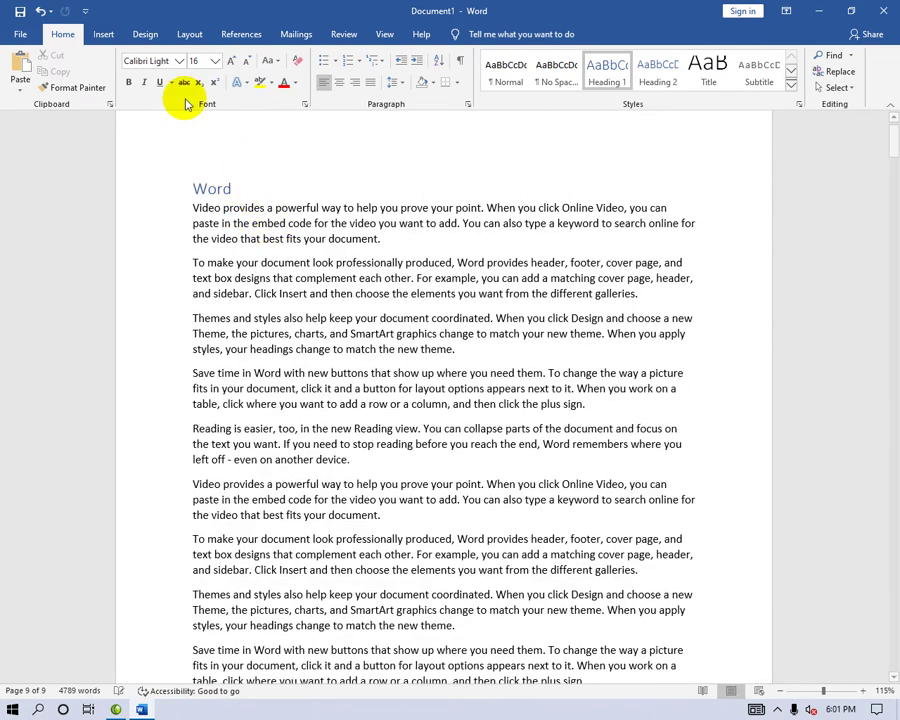
pyautogui.click(128, 82)
pyautogui.scroll(1, 197, 228)
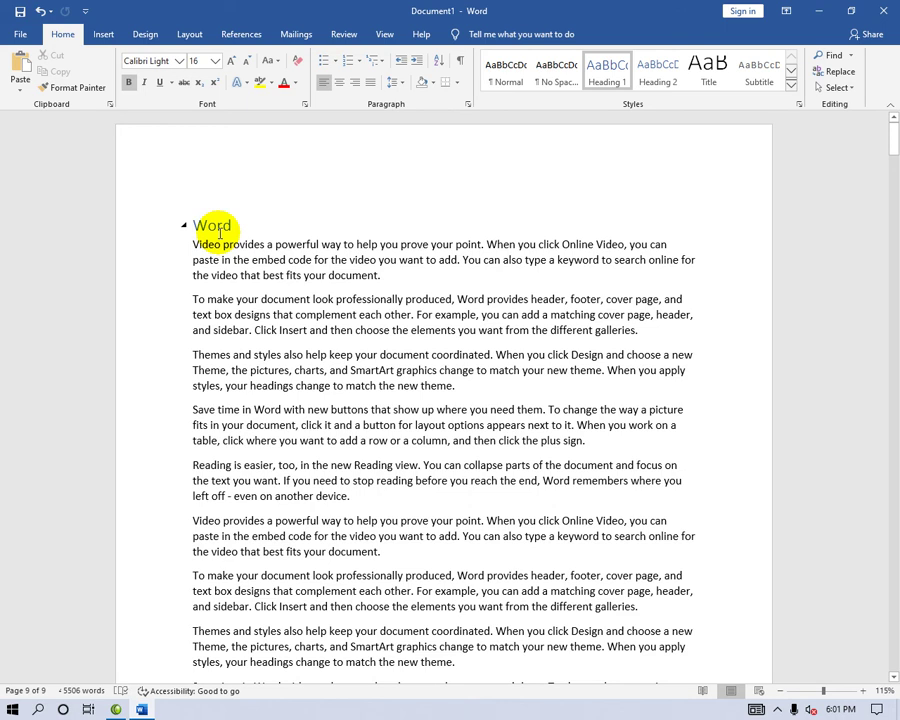
pyautogui.scroll(-4, 220, 232)
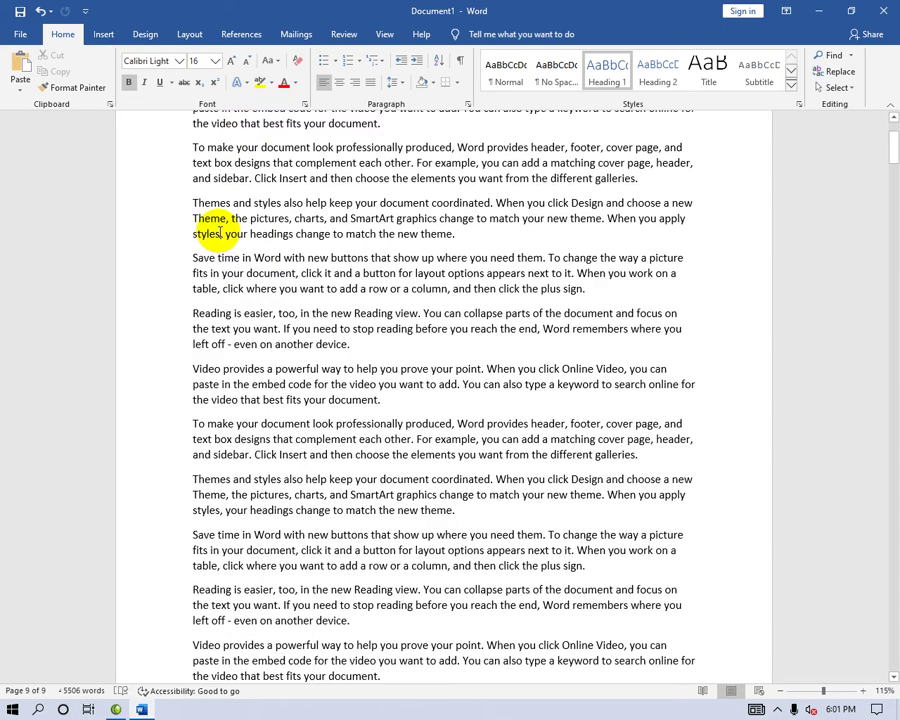
pyautogui.scroll(2, 220, 230)
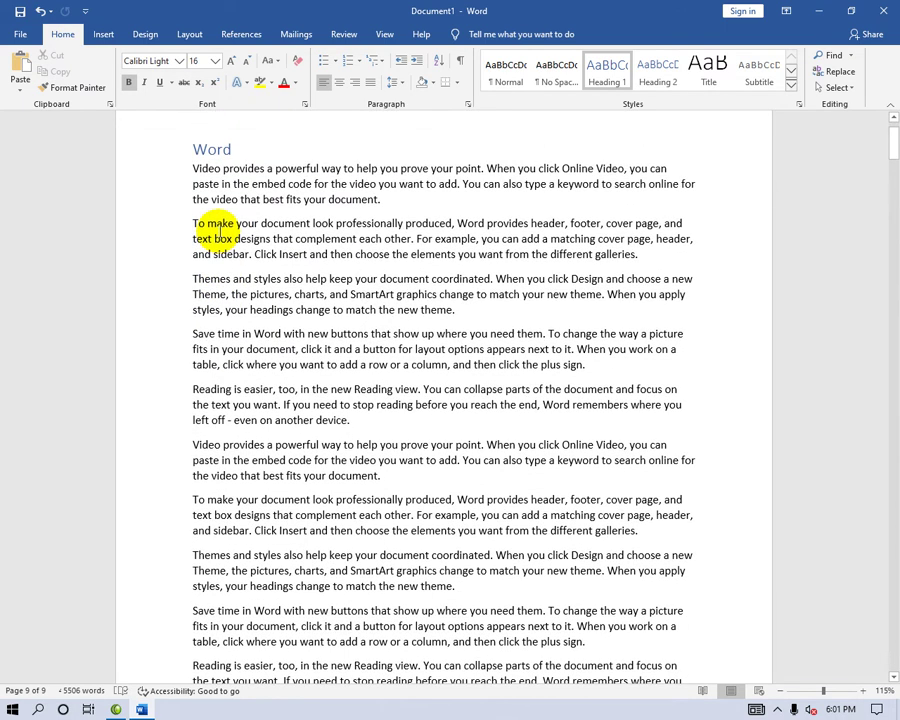
pyautogui.scroll(-5, 240, 210)
pyautogui.scroll(-5, 247, 206)
pyautogui.scroll(-5, 250, 240)
pyautogui.scroll(-3, 255, 249)
pyautogui.scroll(7, 255, 249)
pyautogui.scroll(9, 255, 245)
pyautogui.scroll(9, 255, 247)
pyautogui.scroll(8, 255, 249)
pyautogui.scroll(8, 258, 249)
pyautogui.scroll(8, 258, 249)
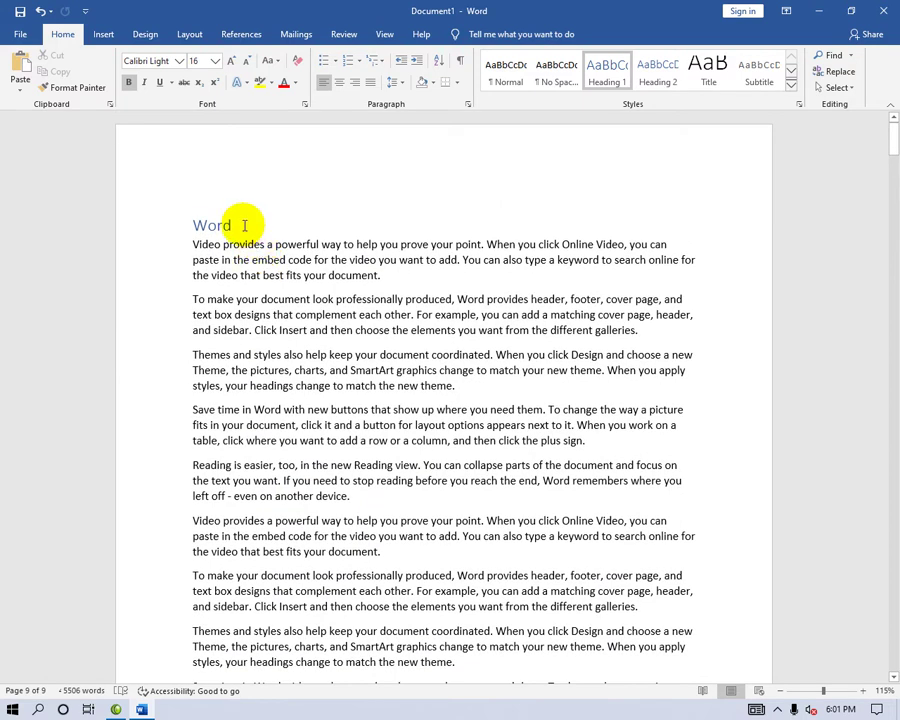
# - Bookmark the Word heading with the name Word
pyautogui.moveTo(240, 222); pyautogui.dragTo(177, 209)
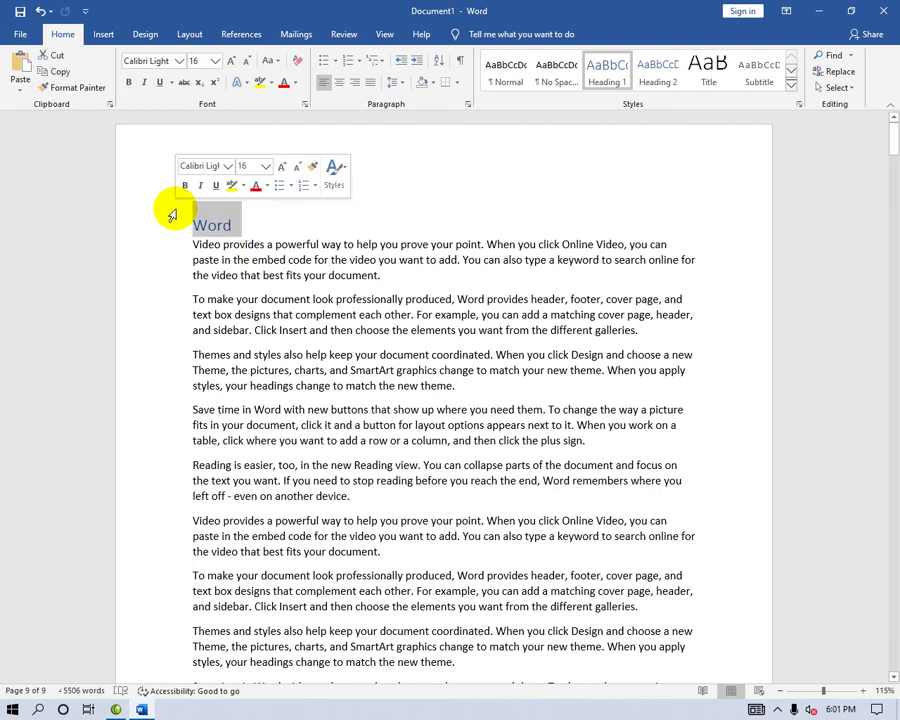
pyautogui.click(108, 34)
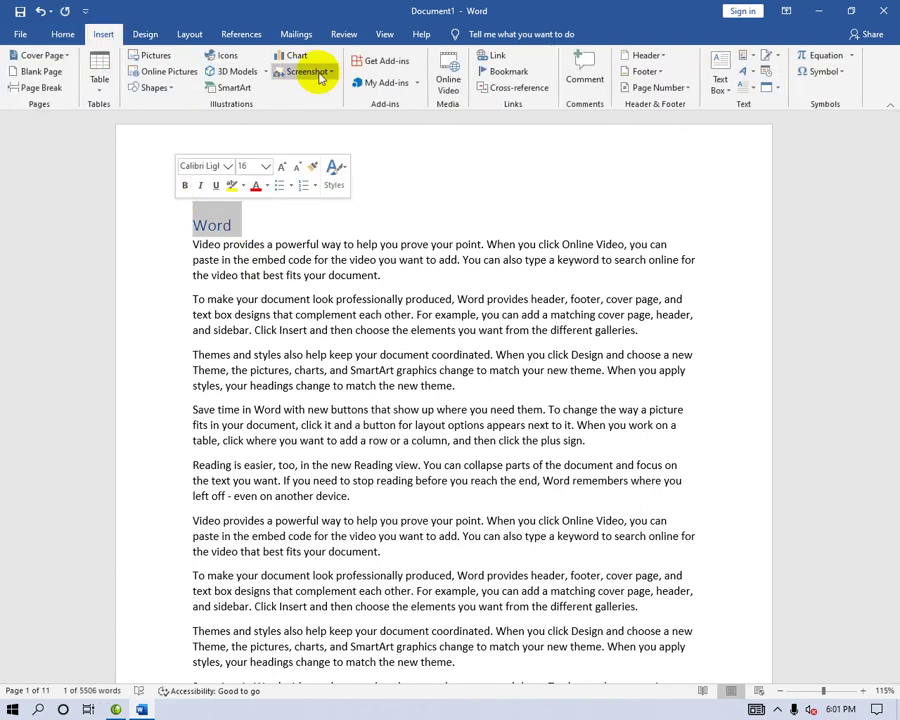
pyautogui.click(490, 71)
pyautogui.click(405, 262)
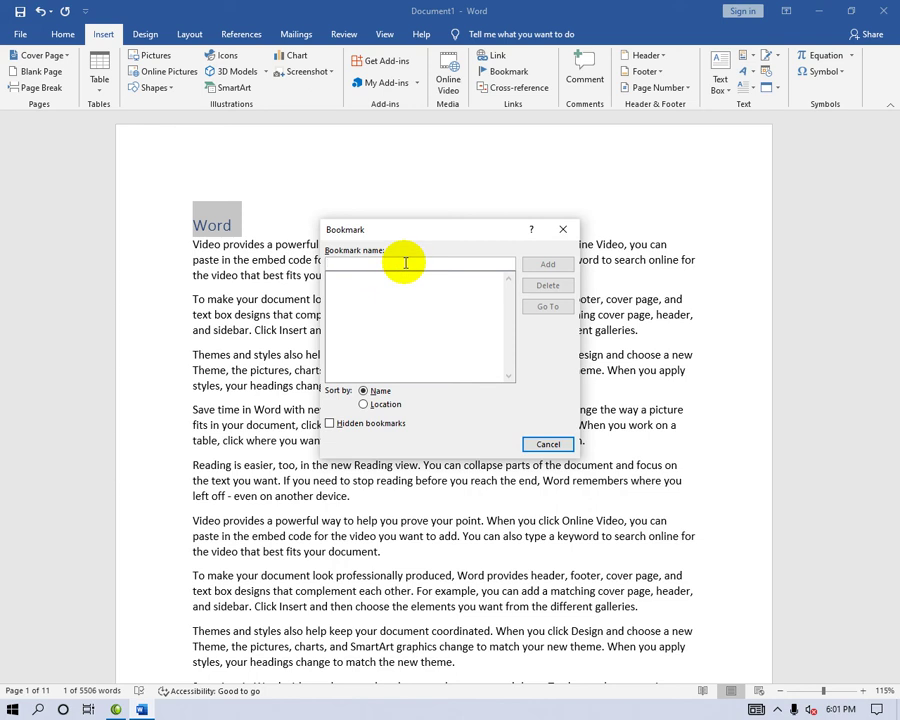
pyautogui.write('Word')
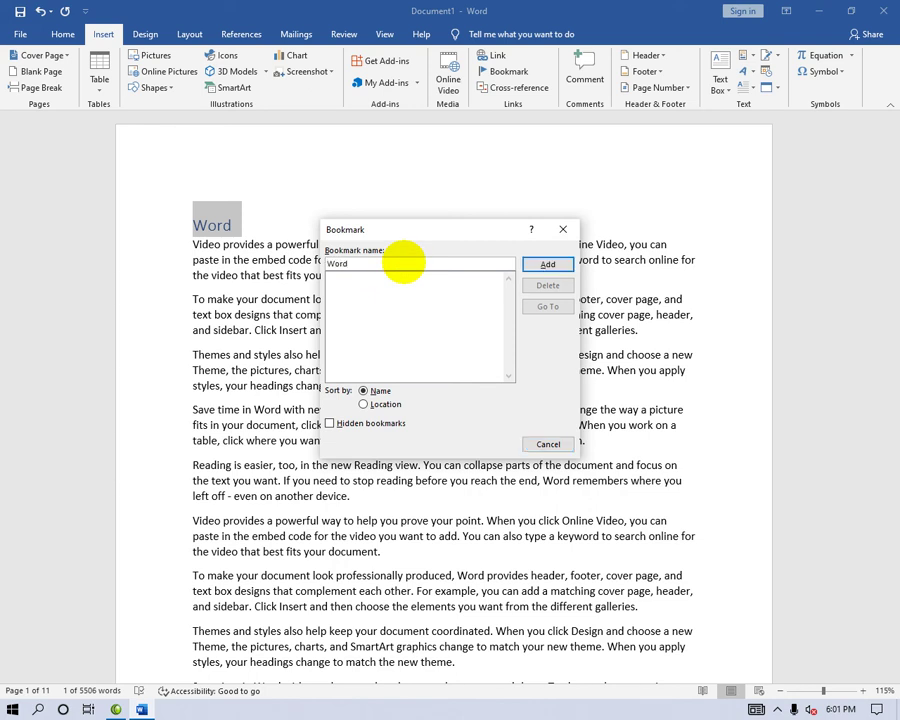
pyautogui.click(548, 265)
# - Bookmark the Excel heading with the name Excel
pyautogui.scroll(-5, 390, 380)
pyautogui.scroll(-7, 391, 377)
pyautogui.scroll(-3, 391, 376)
pyautogui.scroll(-5, 391, 374)
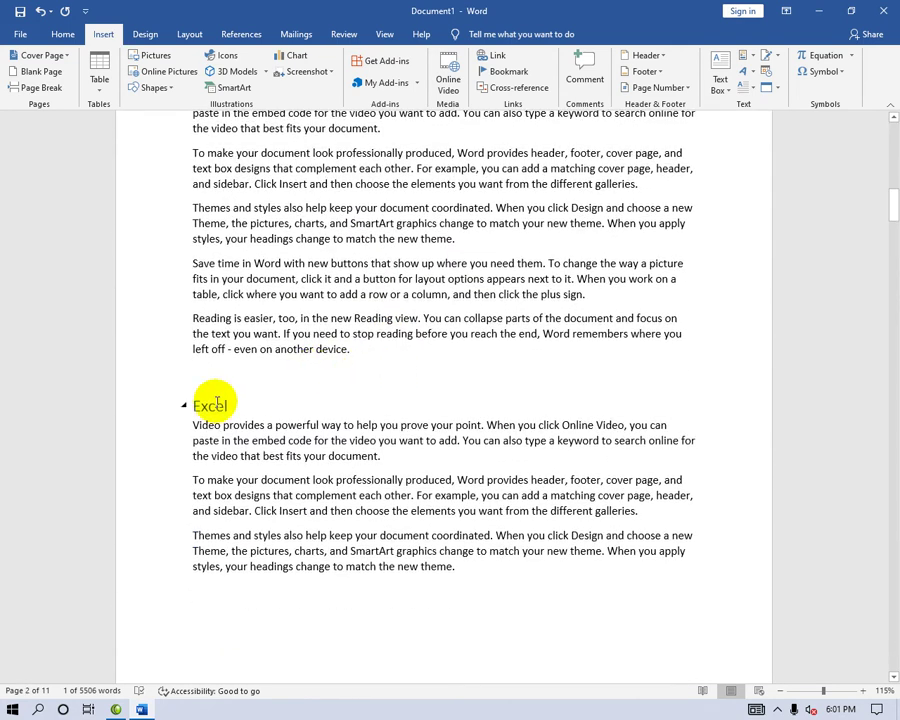
pyautogui.moveTo(245, 402); pyautogui.dragTo(175, 402)
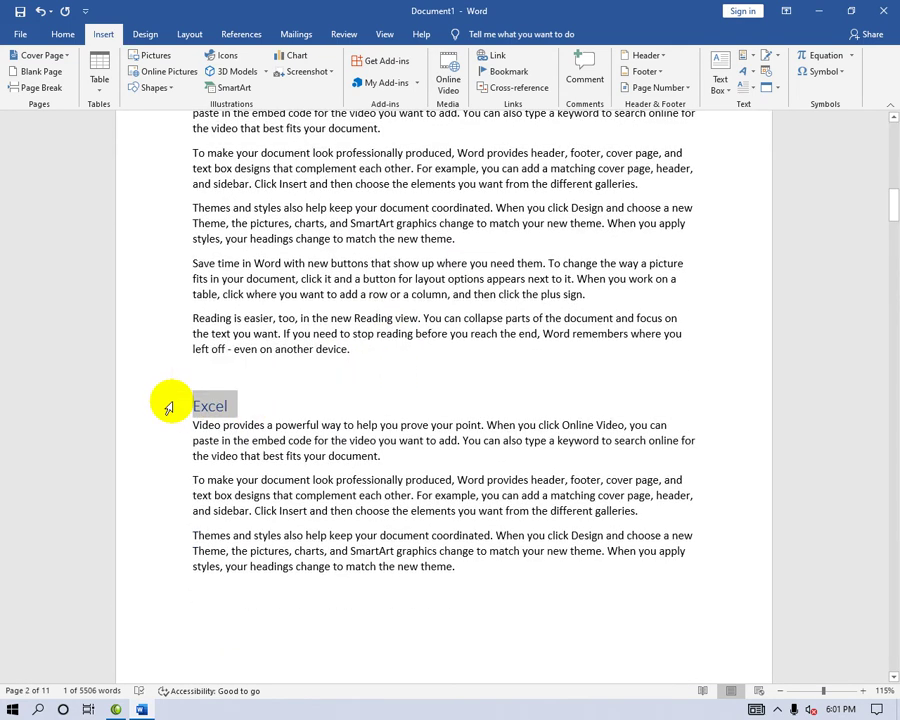
pyautogui.click(492, 73)
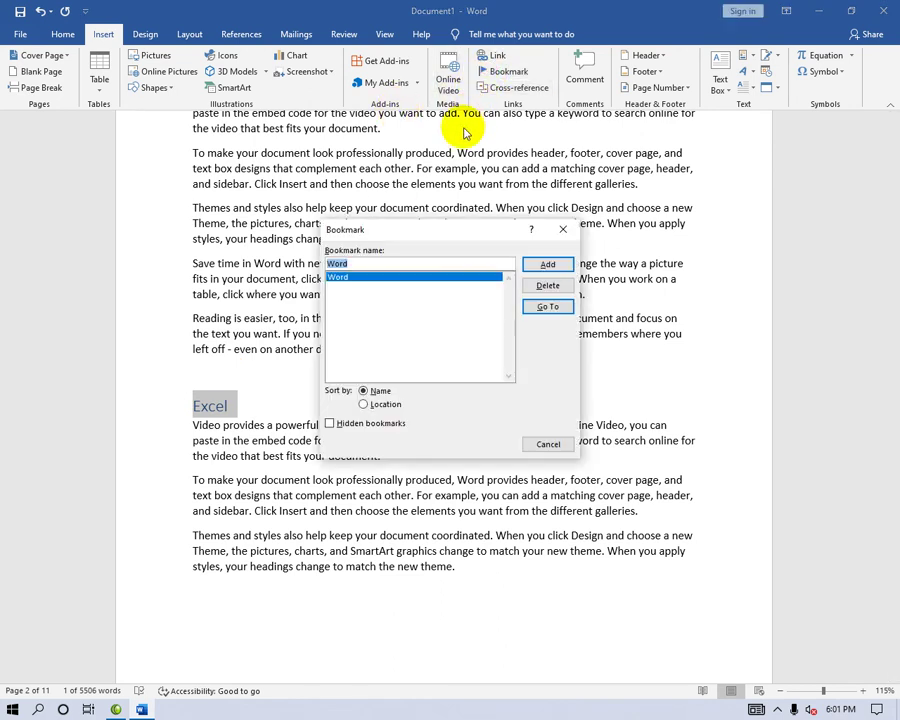
pyautogui.write('Excel')
pyautogui.click(543, 264)
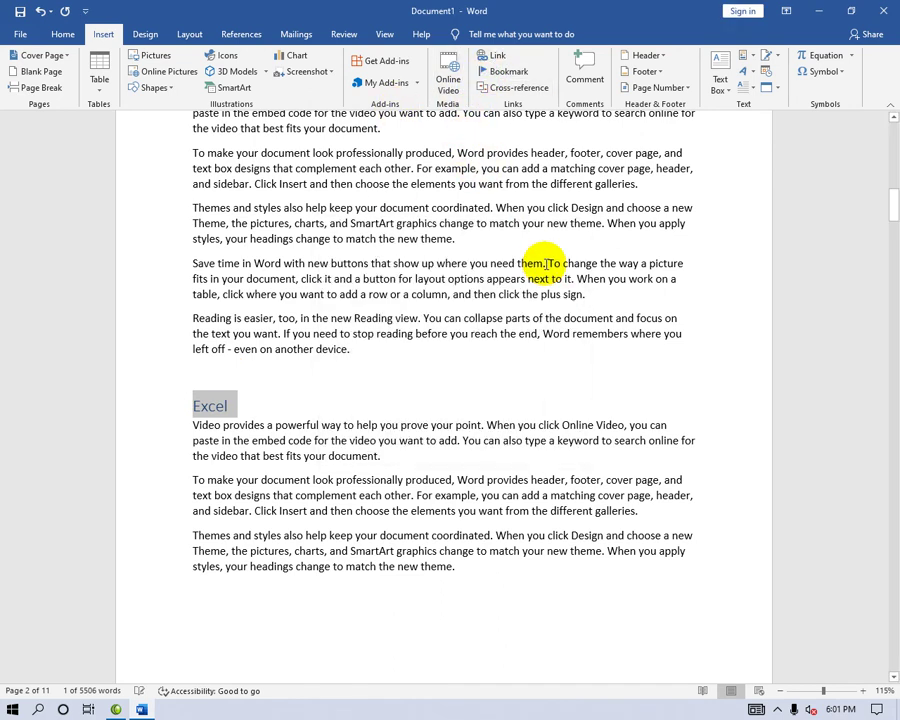
# - Bookmark the Access heading with the name Access
pyautogui.scroll(-2, 380, 345)
pyautogui.scroll(-4, 380, 345)
pyautogui.scroll(-8, 380, 345)
pyautogui.scroll(-8, 380, 345)
pyautogui.scroll(-6, 378, 344)
pyautogui.scroll(-5, 378, 344)
pyautogui.click(164, 293)
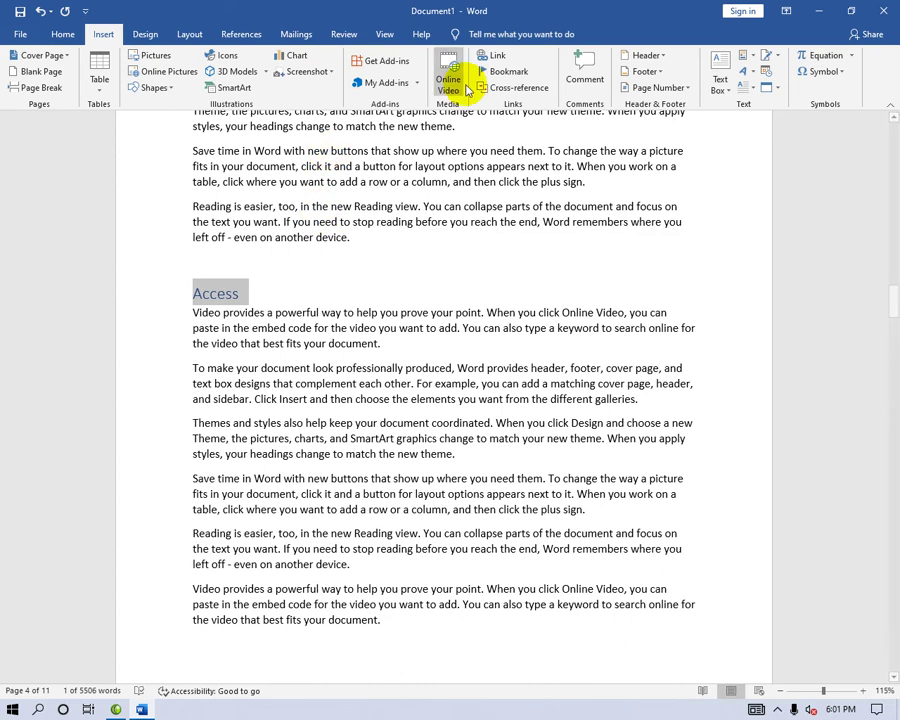
pyautogui.click(503, 72)
pyautogui.write('Access')
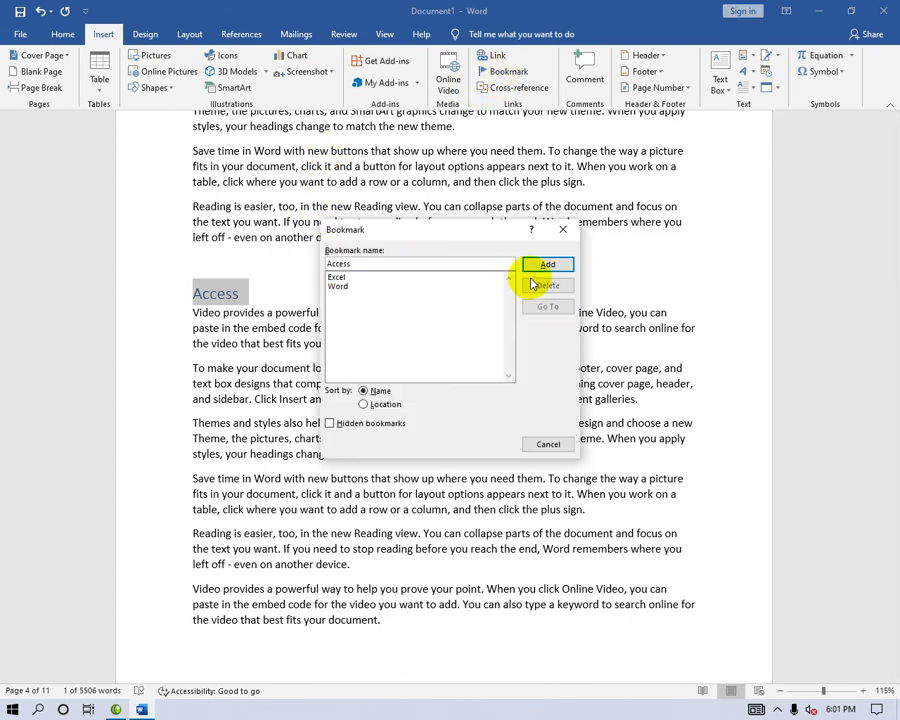
pyautogui.click(344, 263)
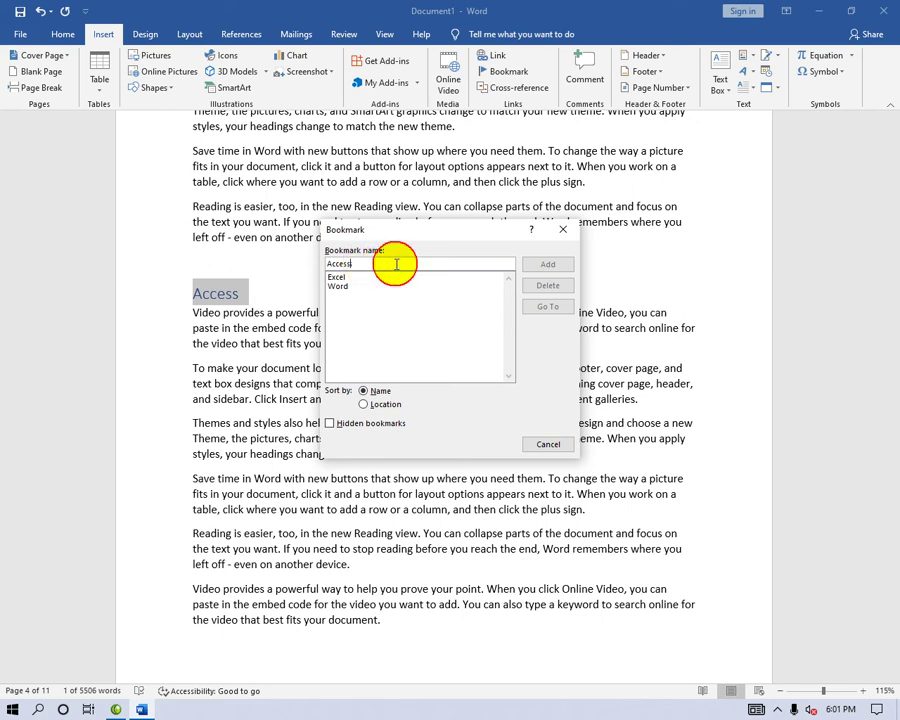
pyautogui.write('Access')
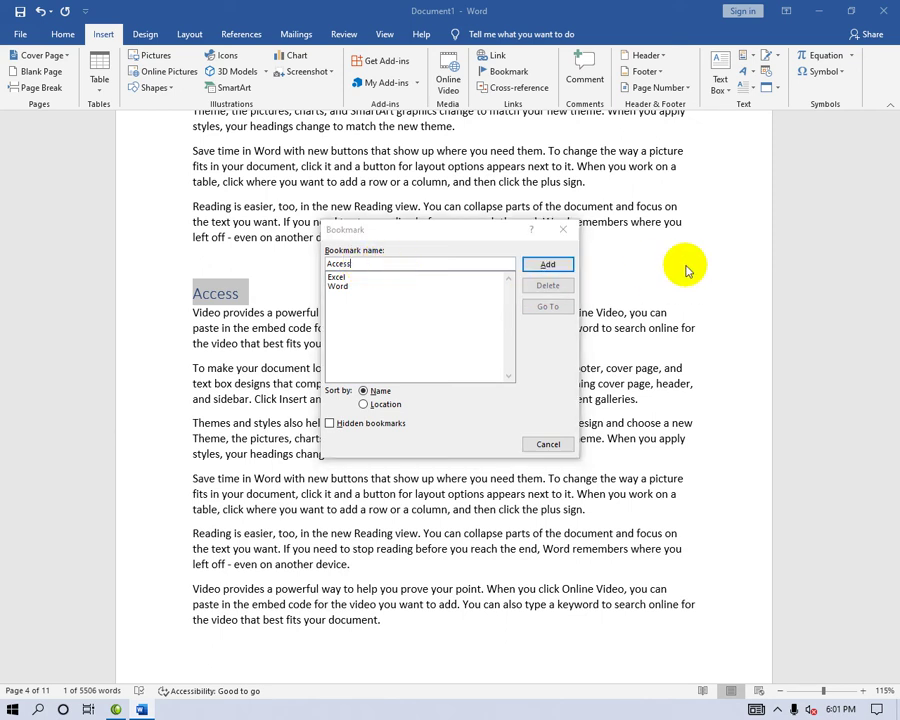
pyautogui.click(532, 263)
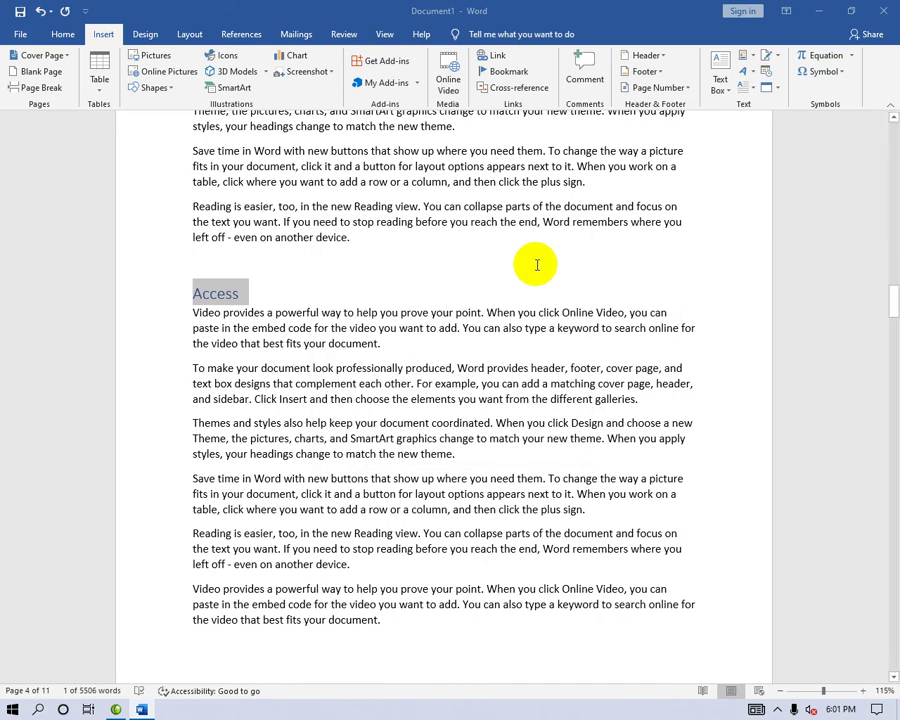
# - Bookmark the PowerPoint heading with the name PowerPoint
pyautogui.scroll(-2, 500, 280)
pyautogui.scroll(-6, 472, 296)
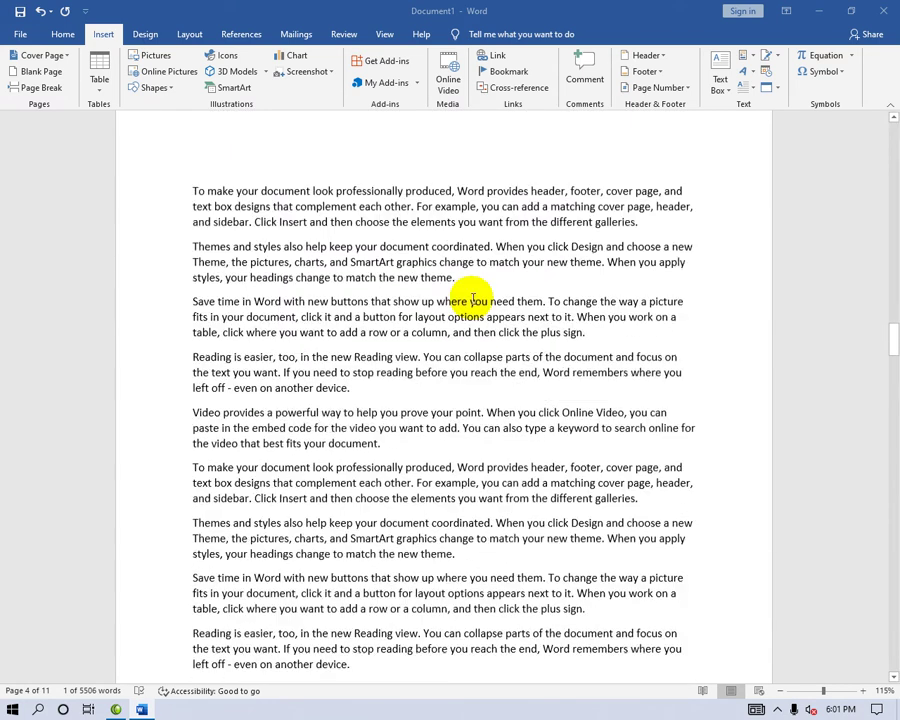
pyautogui.scroll(-7, 472, 296)
pyautogui.moveTo(284, 388); pyautogui.dragTo(206, 384)
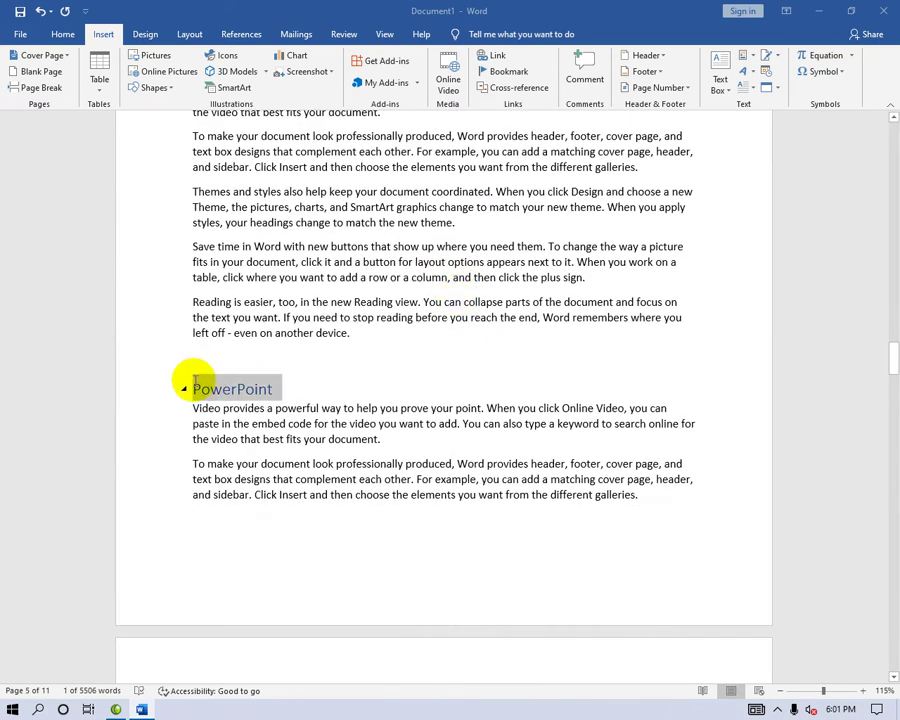
pyautogui.click(507, 72)
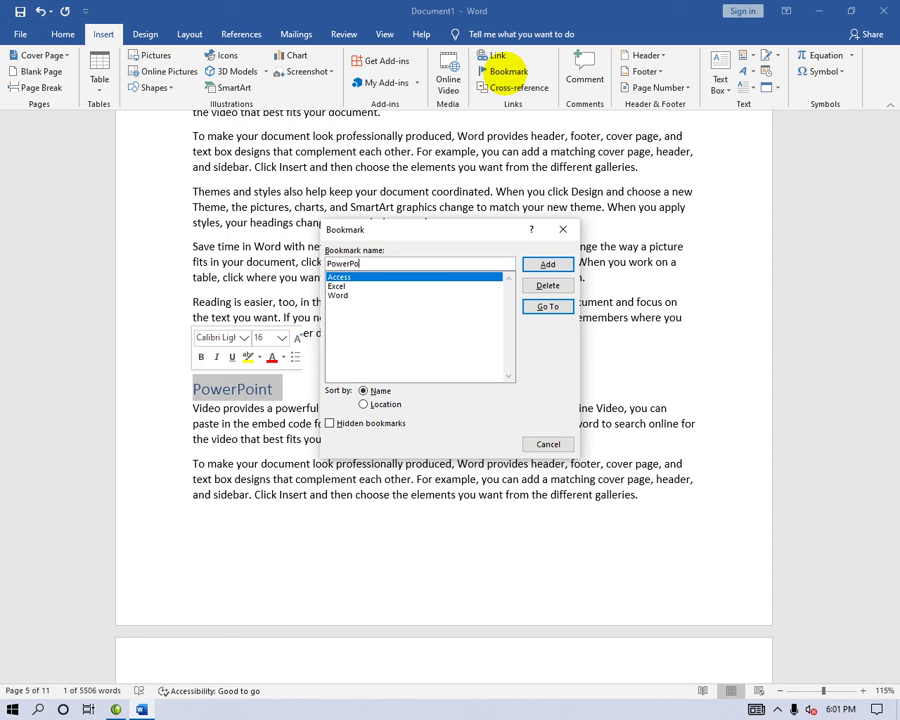
pyautogui.click(540, 264)
# - Bookmark the Note one heading under the name Noteone
pyautogui.scroll(-6, 394, 361)
pyautogui.scroll(5, 394, 361)
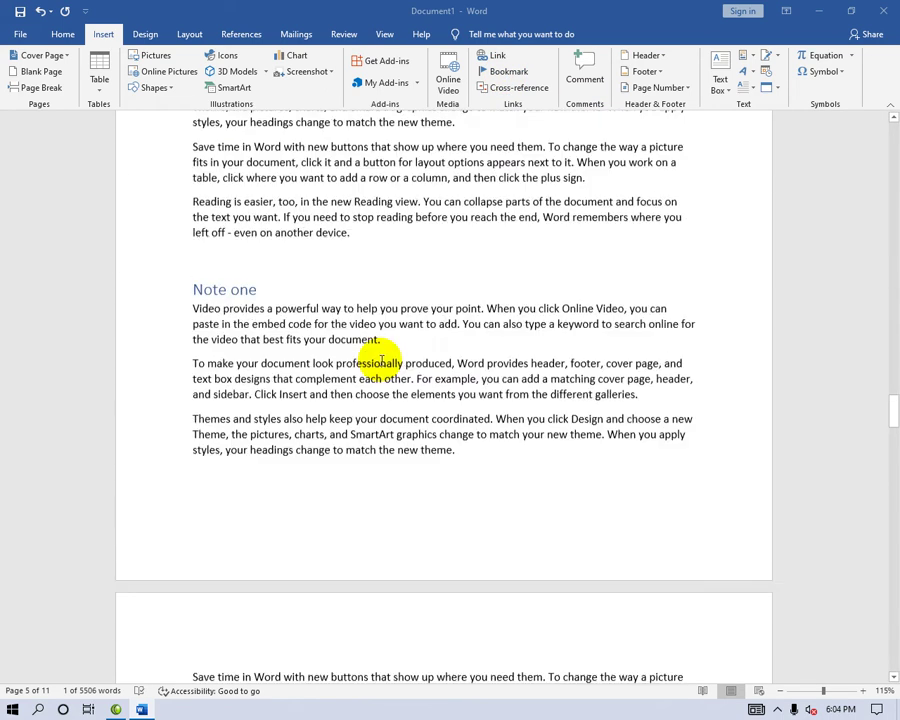
pyautogui.moveTo(258, 361); pyautogui.dragTo(188, 360)
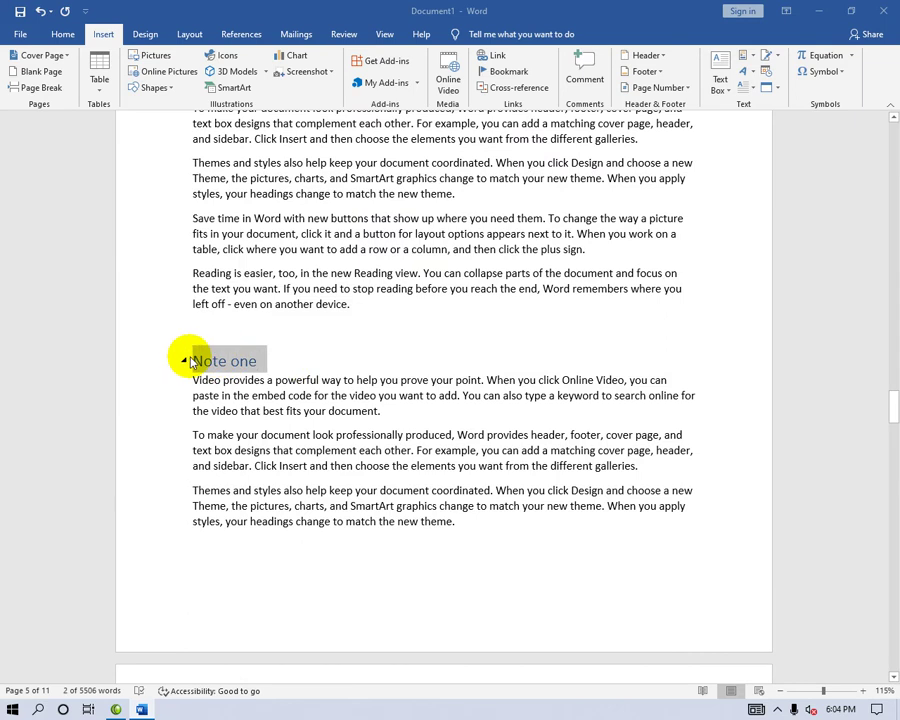
pyautogui.click(508, 71)
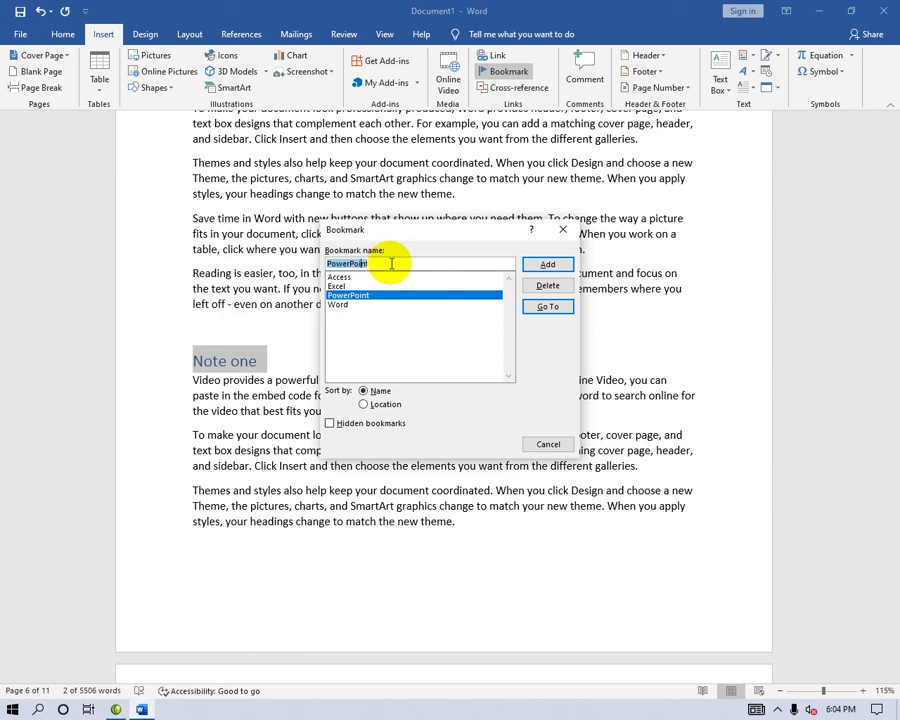
pyautogui.write('Note one')
pyautogui.click(460, 265)
pyautogui.click(553, 265)
pyautogui.scroll(-4, 452, 288)
pyautogui.scroll(-8, 444, 296)
pyautogui.scroll(-4, 449, 293)
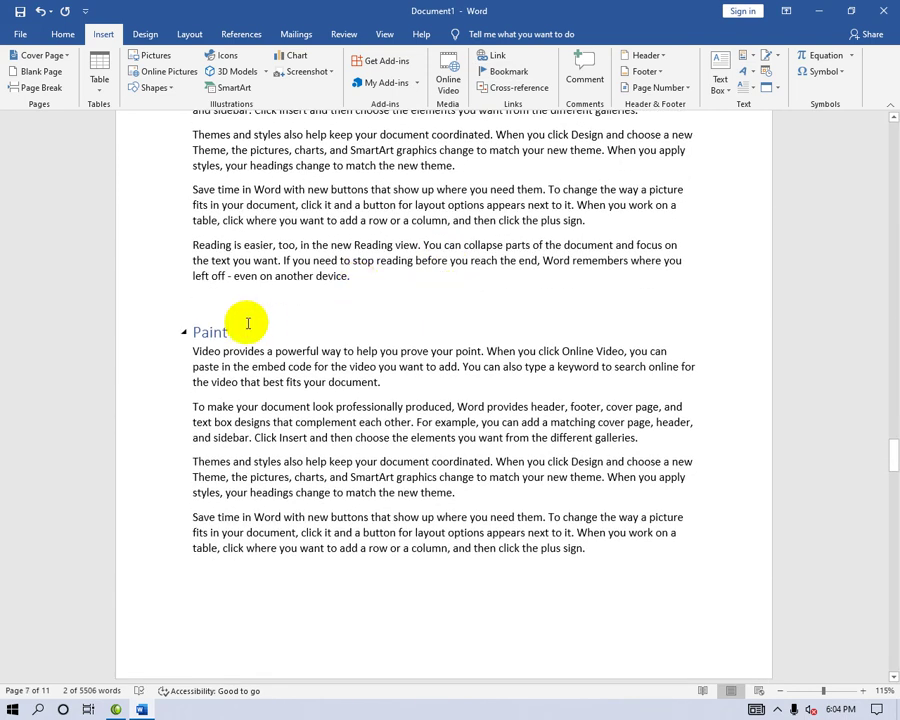
# - Bookmark the Paint heading with the name Paint
pyautogui.click(164, 328)
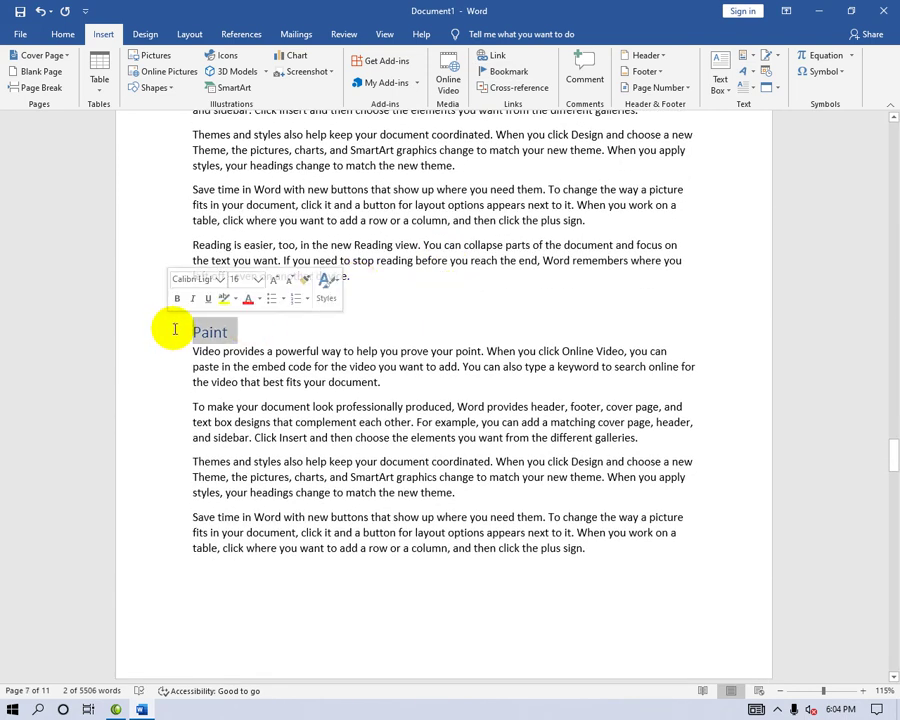
pyautogui.click(495, 76)
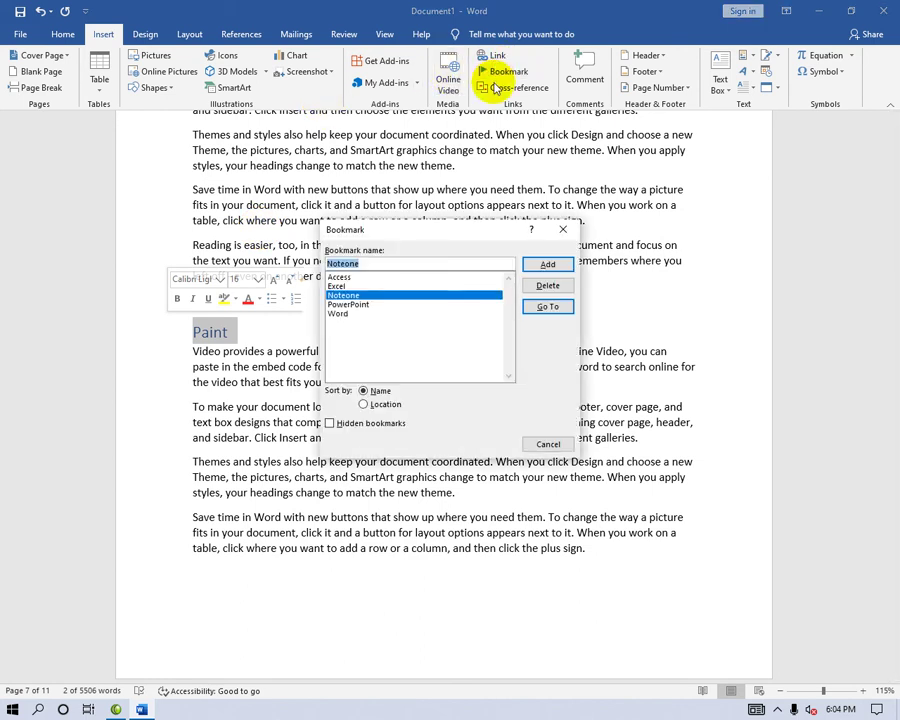
pyautogui.click(562, 266)
pyautogui.scroll(-1, 406, 311)
pyautogui.scroll(-7, 404, 312)
pyautogui.scroll(-4, 403, 312)
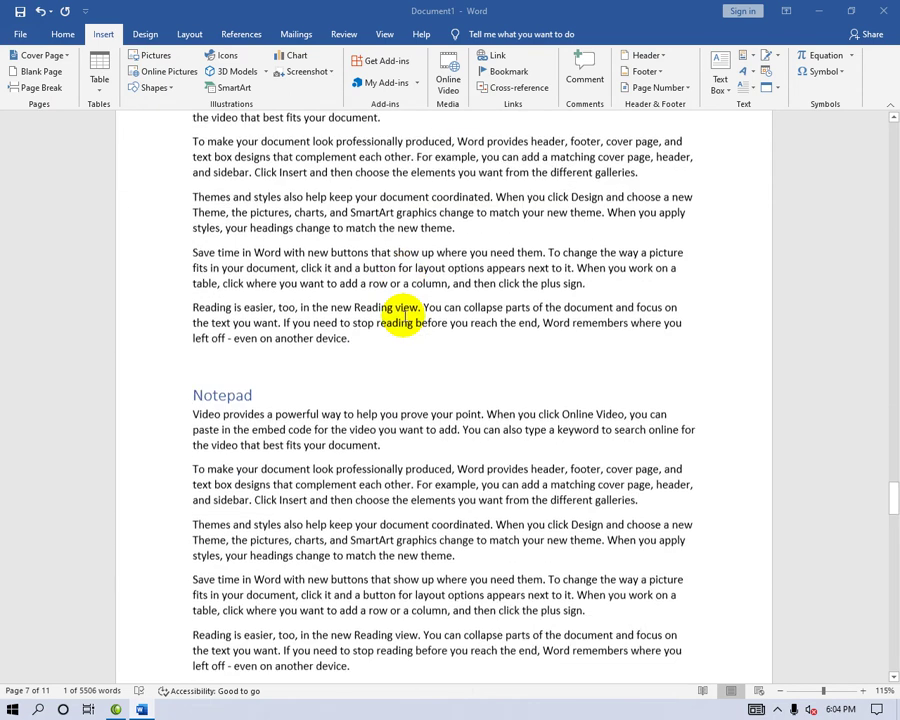
pyautogui.scroll(-1, 403, 314)
# - Bookmark the Notepad heading with the name Notepad
pyautogui.click(155, 338)
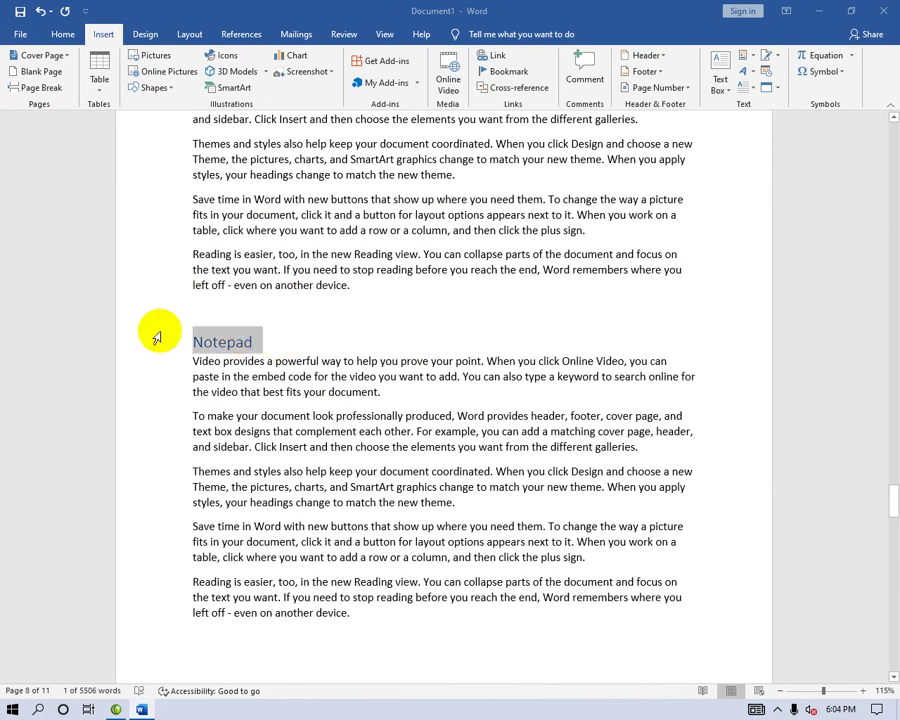
pyautogui.click(510, 71)
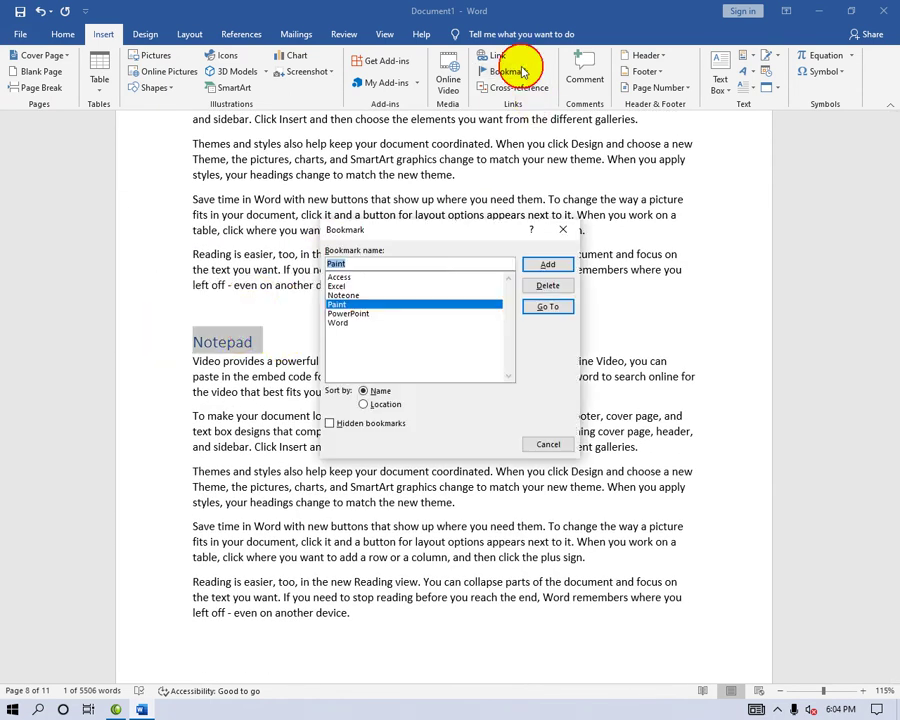
pyautogui.click(538, 264)
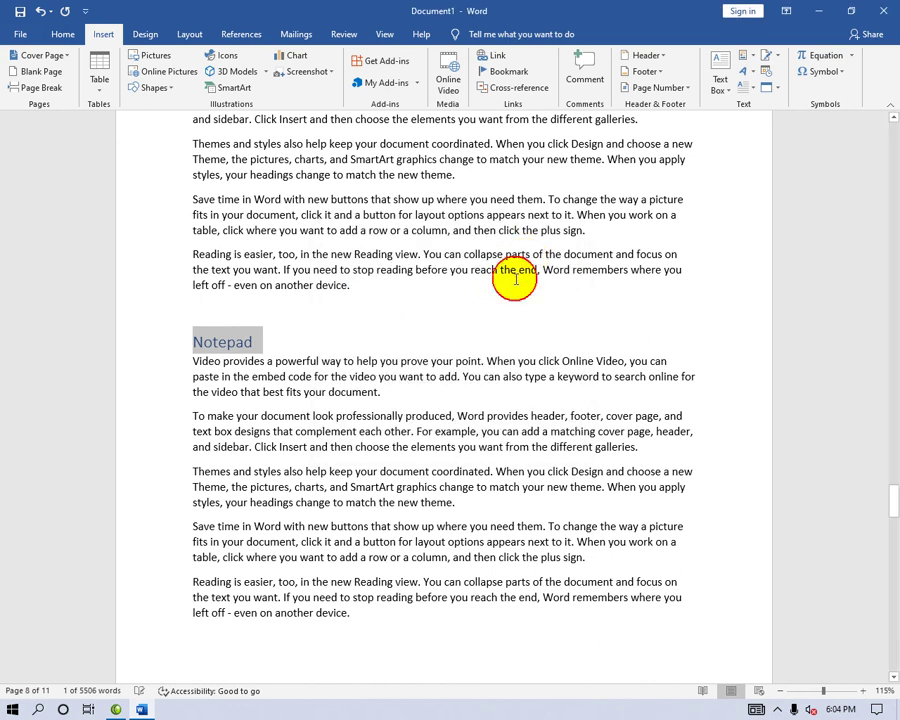
pyautogui.scroll(-4, 400, 320)
pyautogui.scroll(-10, 336, 347)
pyautogui.scroll(-10, 334, 346)
pyautogui.scroll(3, 370, 344)
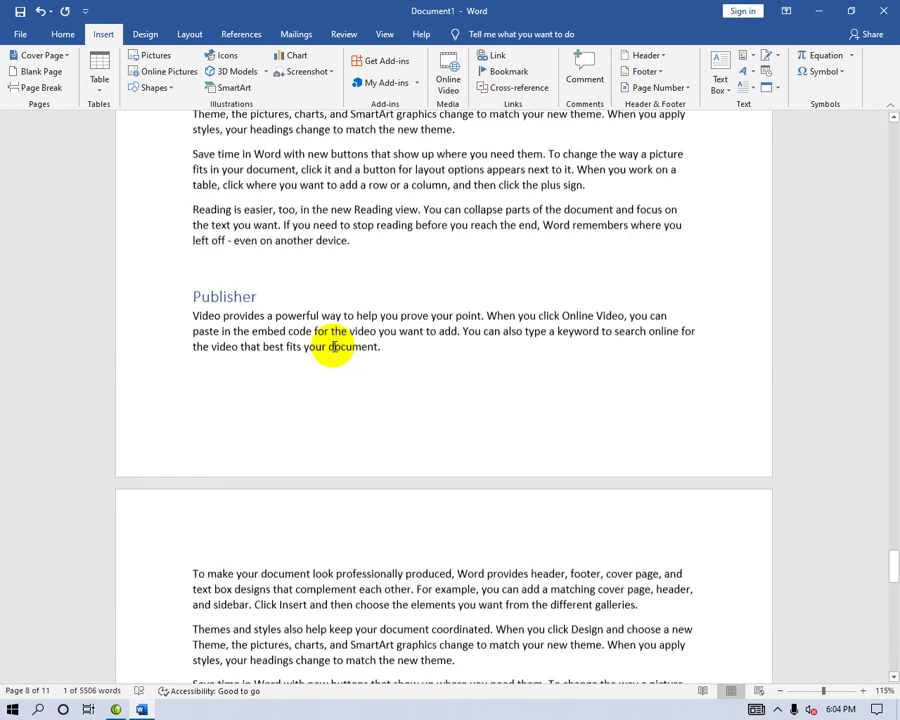
# - Bookmark the Publisher heading with the name Publisher
pyautogui.moveTo(287, 318); pyautogui.dragTo(160, 318)
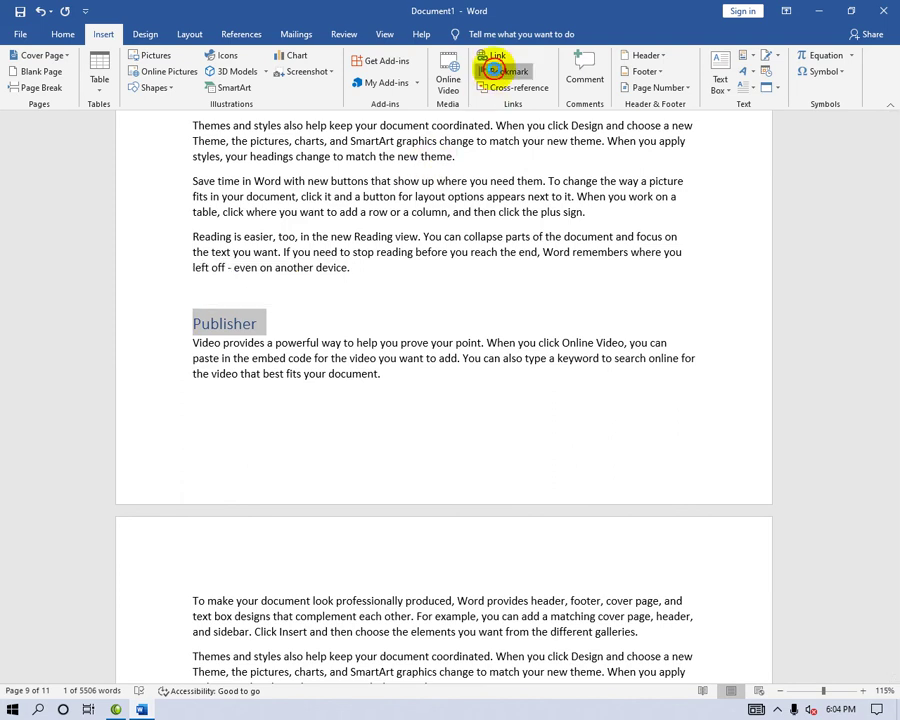
pyautogui.click(495, 70)
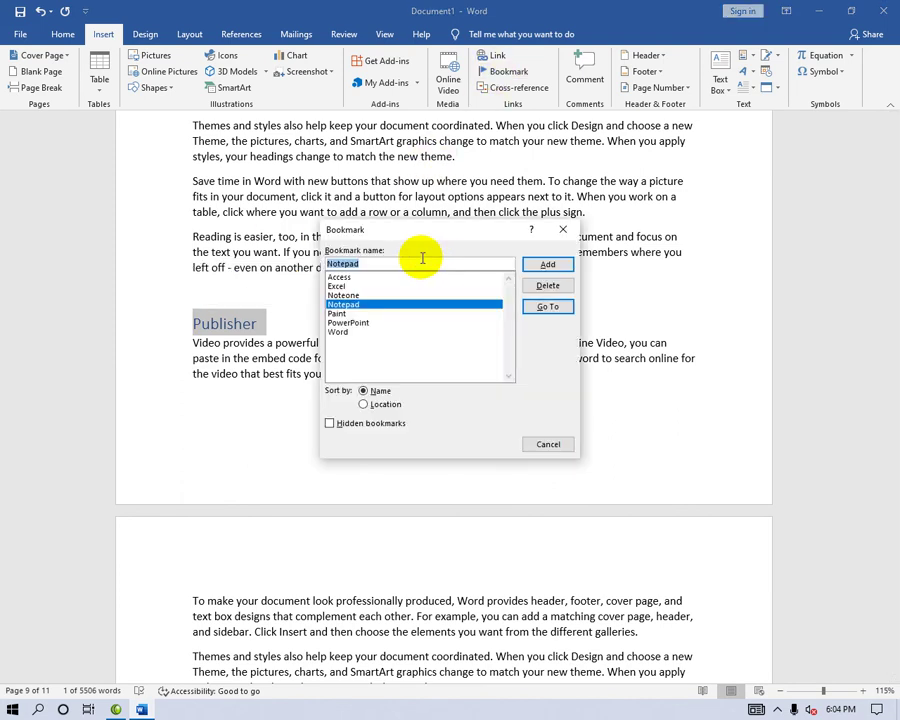
pyautogui.write('Publisher')
pyautogui.click(546, 264)
pyautogui.scroll(-5, 407, 292)
pyautogui.scroll(-5, 405, 291)
pyautogui.scroll(-5, 406, 291)
pyautogui.scroll(-5, 657, 466)
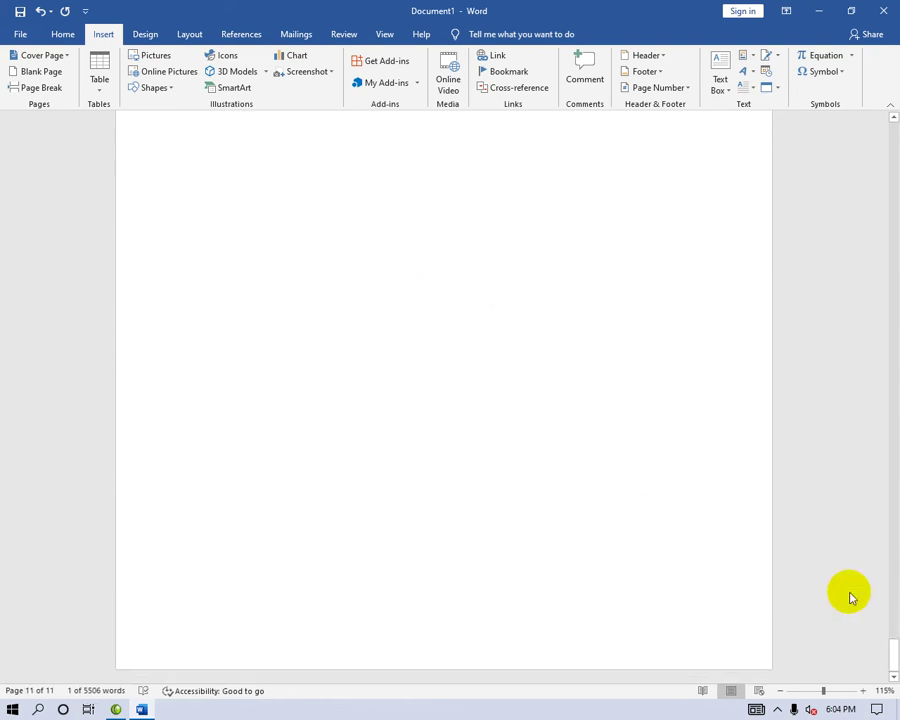
# - From the first paragraph, jump to the Paint bookmark, then to Noteone, and close the Bookmark dialog
pyautogui.moveTo(892, 655); pyautogui.dragTo(888, 50)
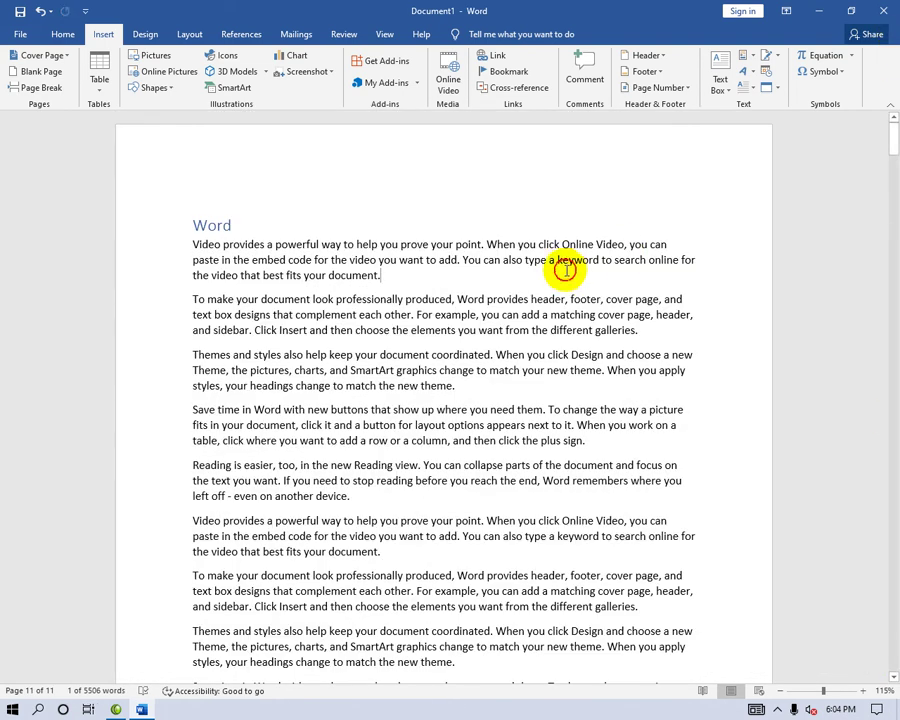
pyautogui.click(625, 280)
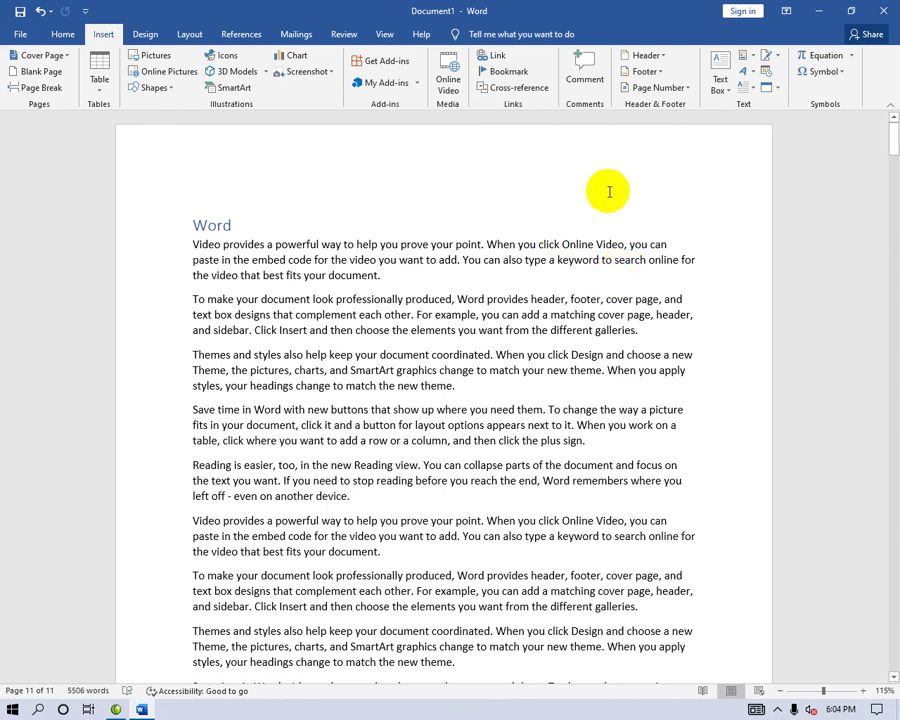
pyautogui.click(510, 74)
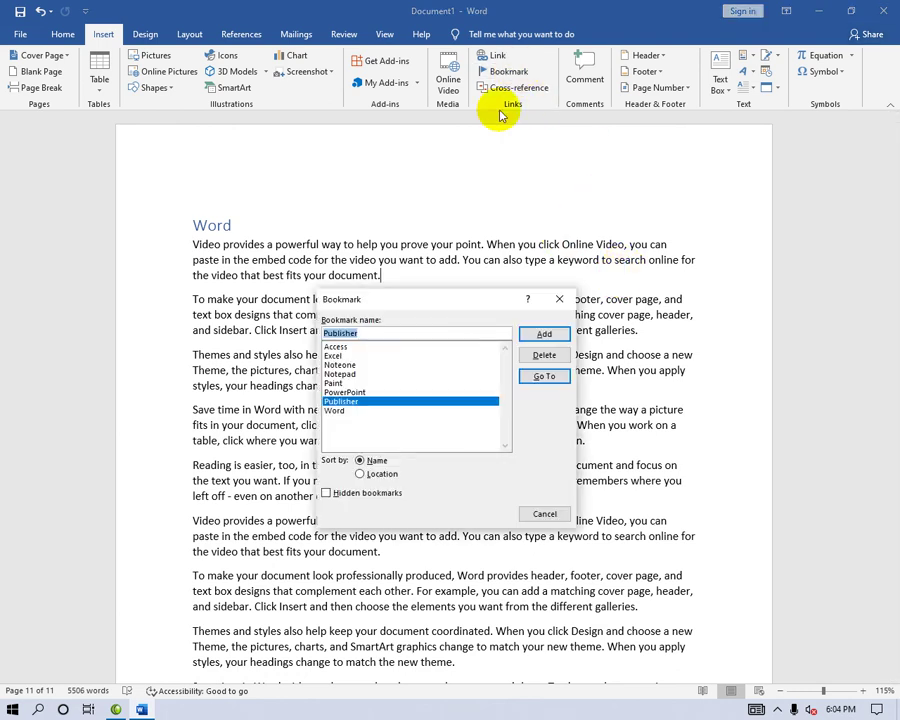
pyautogui.click(333, 383)
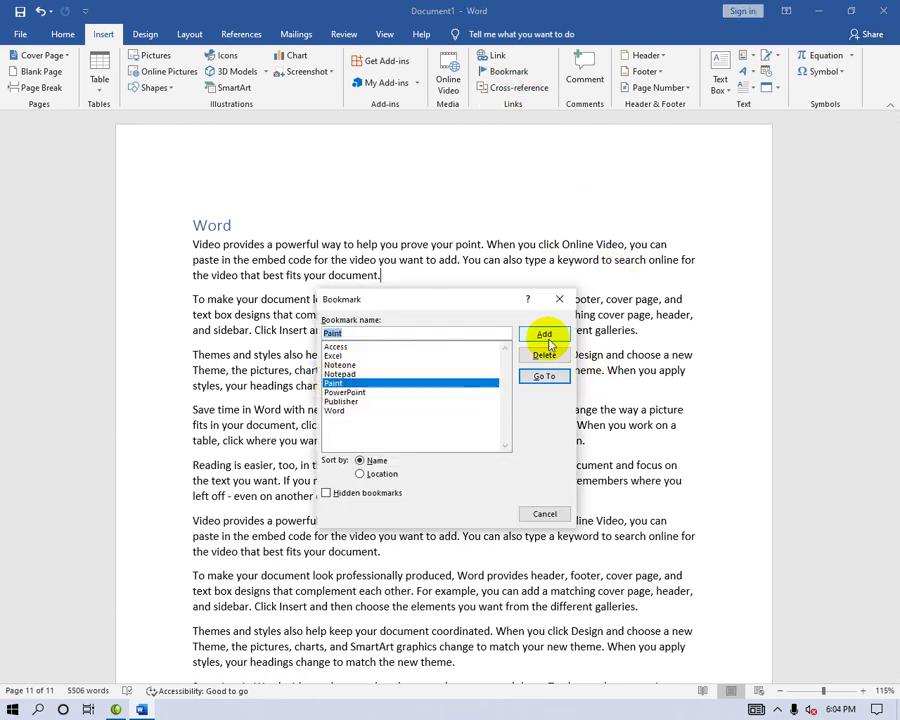
pyautogui.click(538, 377)
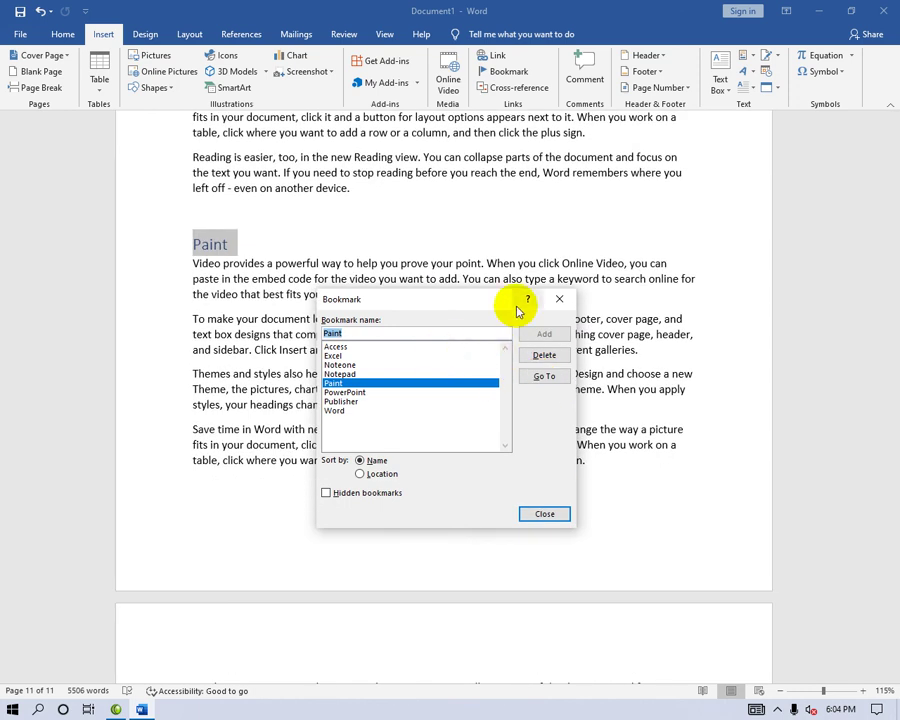
pyautogui.click(374, 374)
pyautogui.click(374, 364)
pyautogui.click(562, 378)
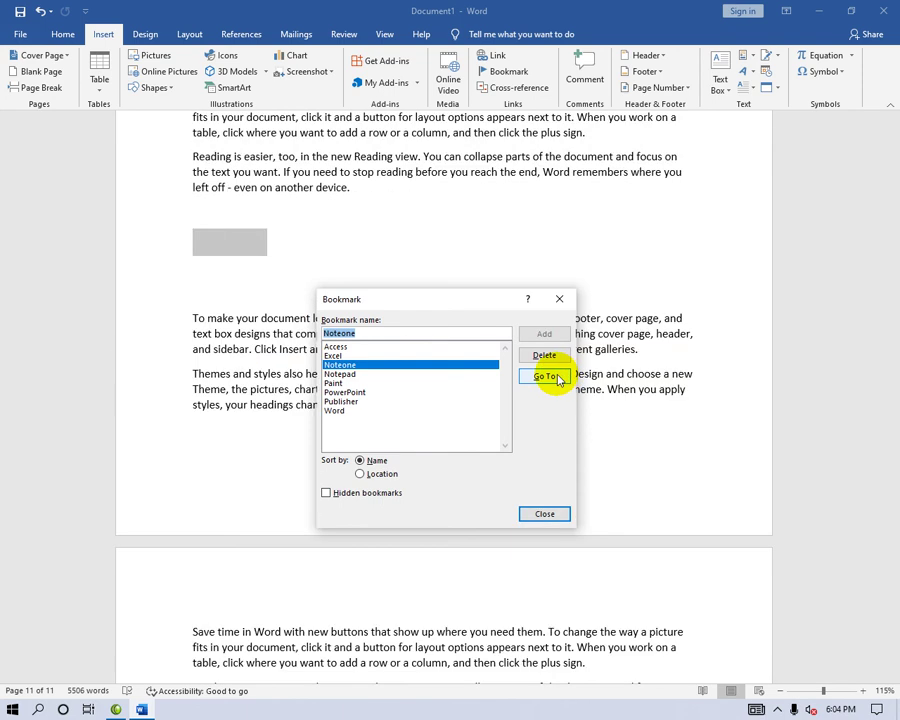
pyautogui.click(559, 298)
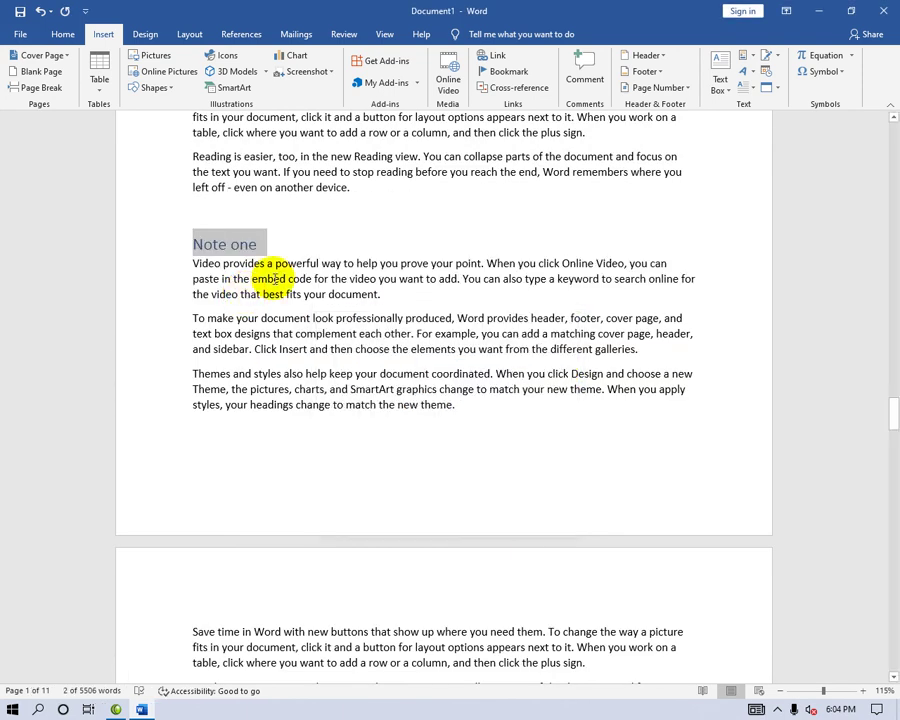
# - Jump to the Publisher bookmark, then finish at Notepad, closing the dialog and deselecting the heading
pyautogui.click(500, 71)
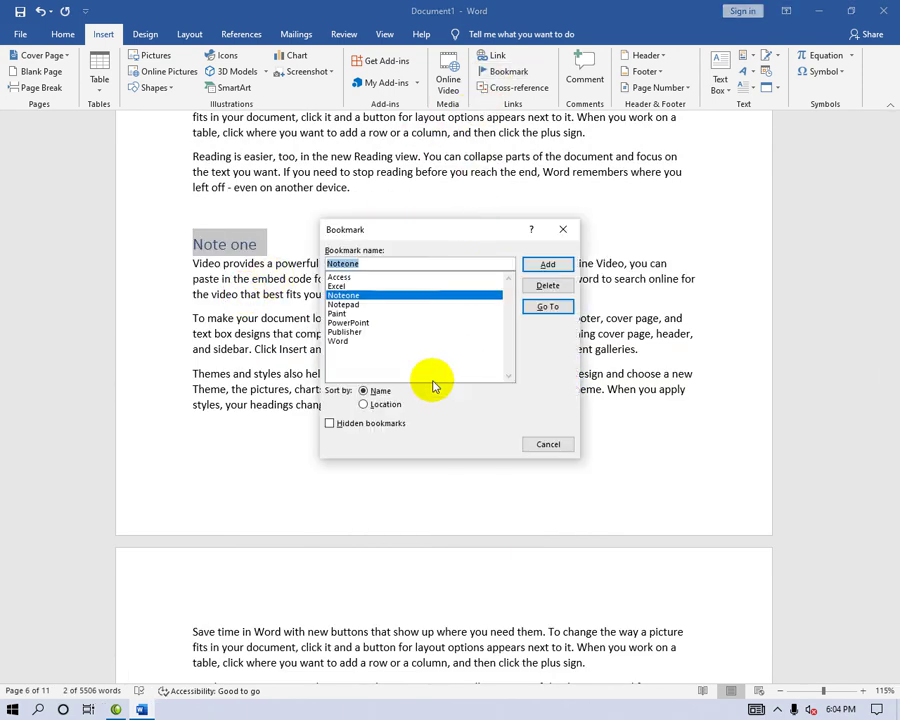
pyautogui.click(342, 331)
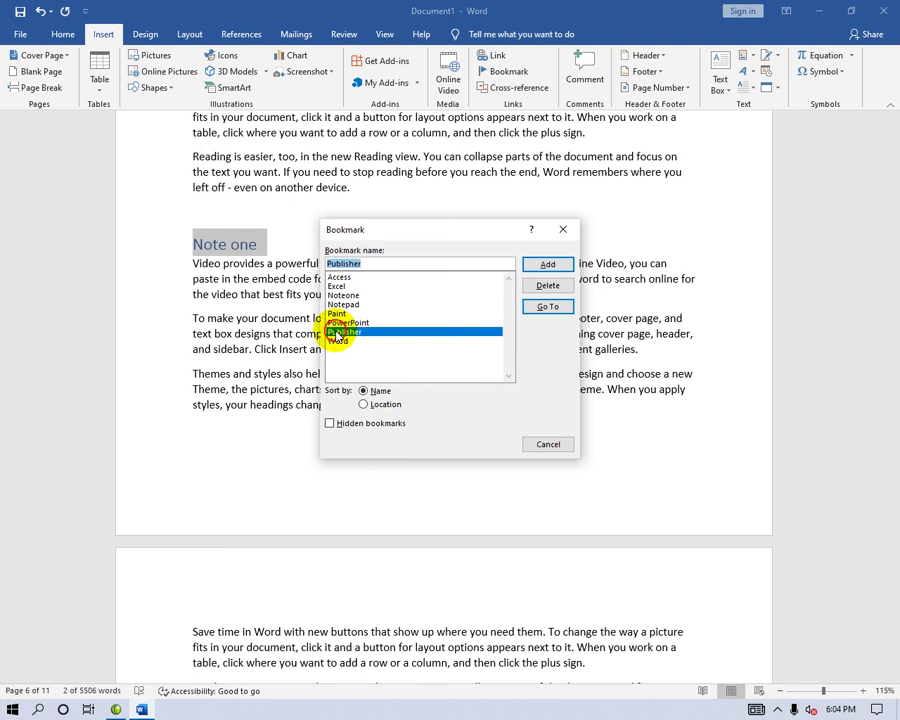
pyautogui.click(543, 308)
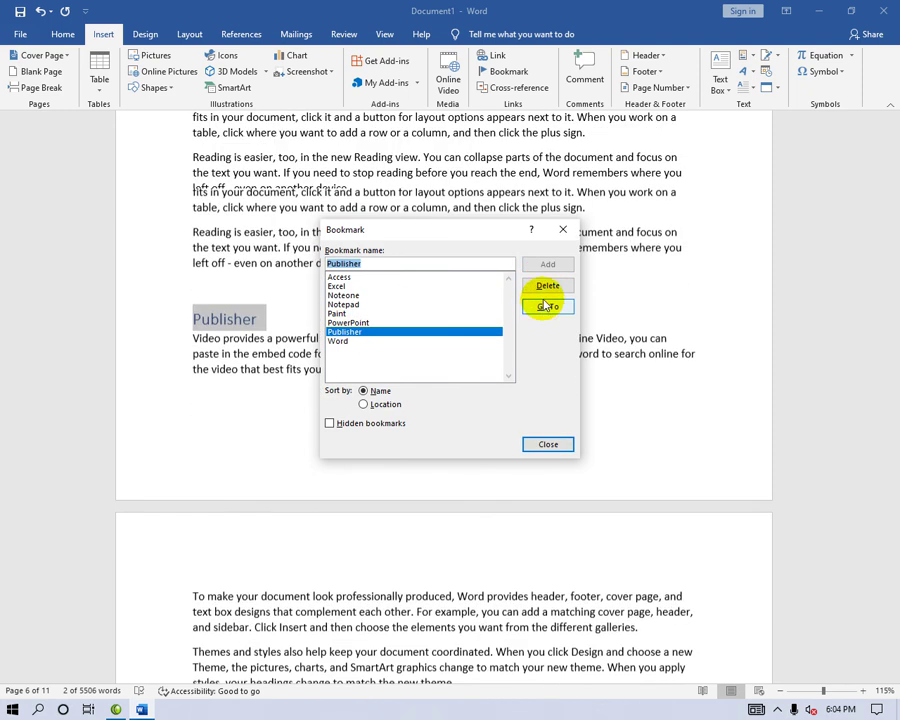
pyautogui.click(343, 305)
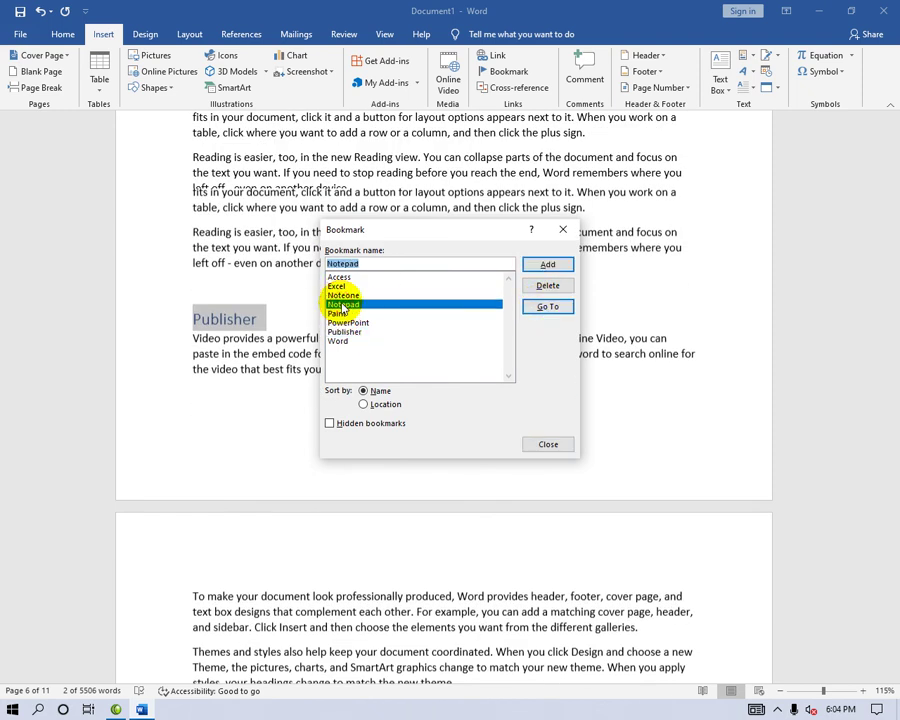
pyautogui.click(537, 308)
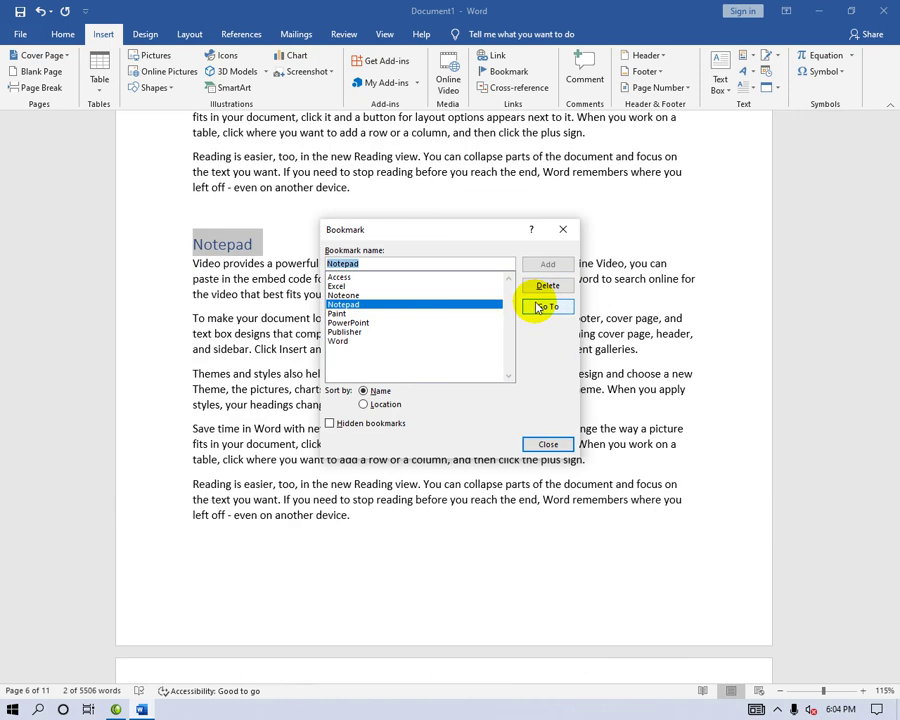
pyautogui.click(561, 236)
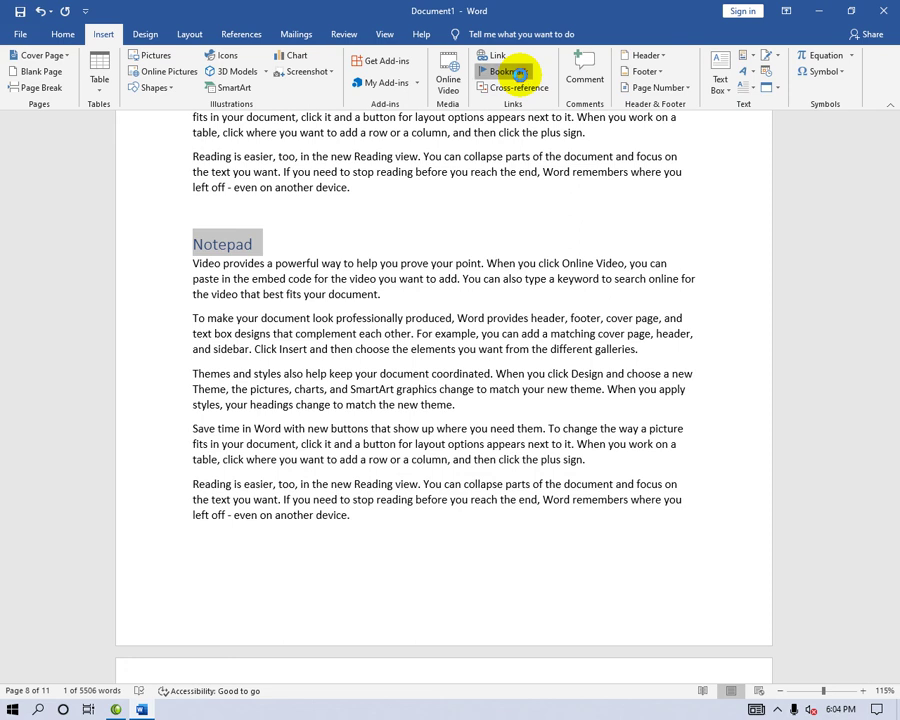
pyautogui.click(520, 78)
pyautogui.click(558, 231)
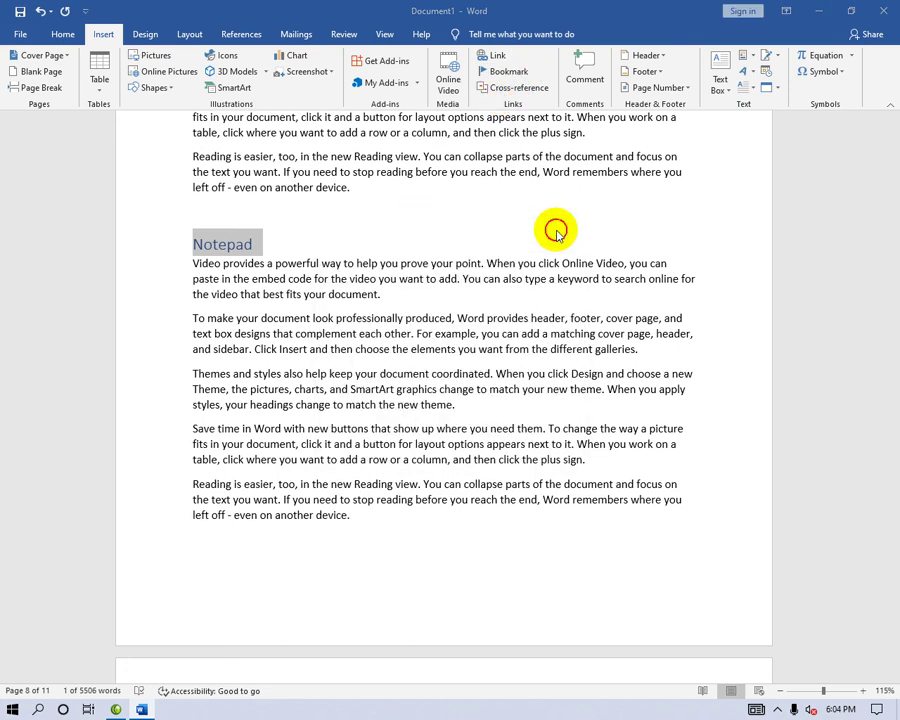
pyautogui.click(556, 229)
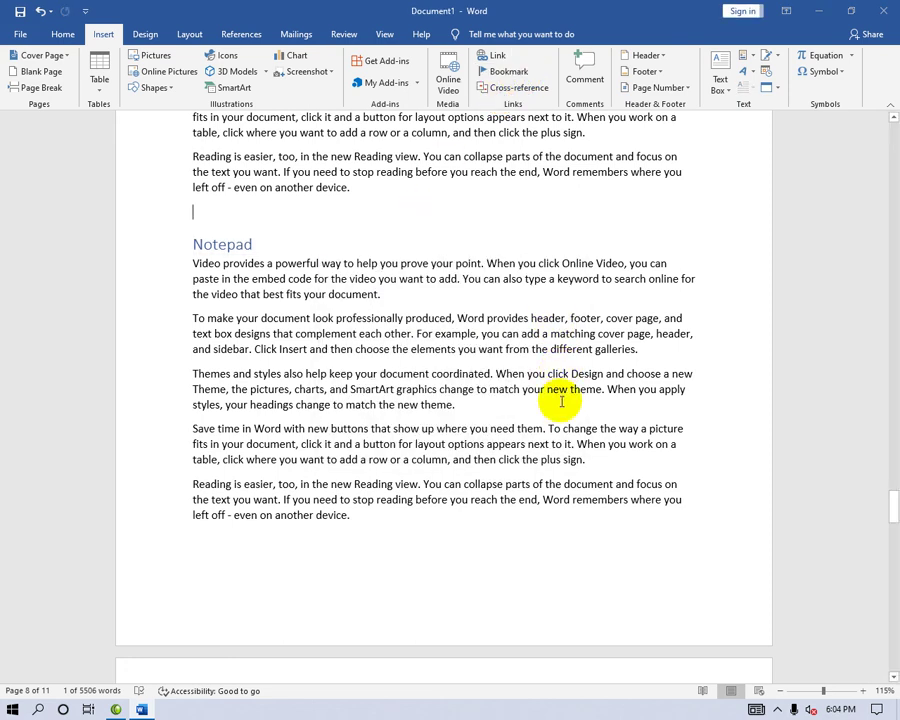